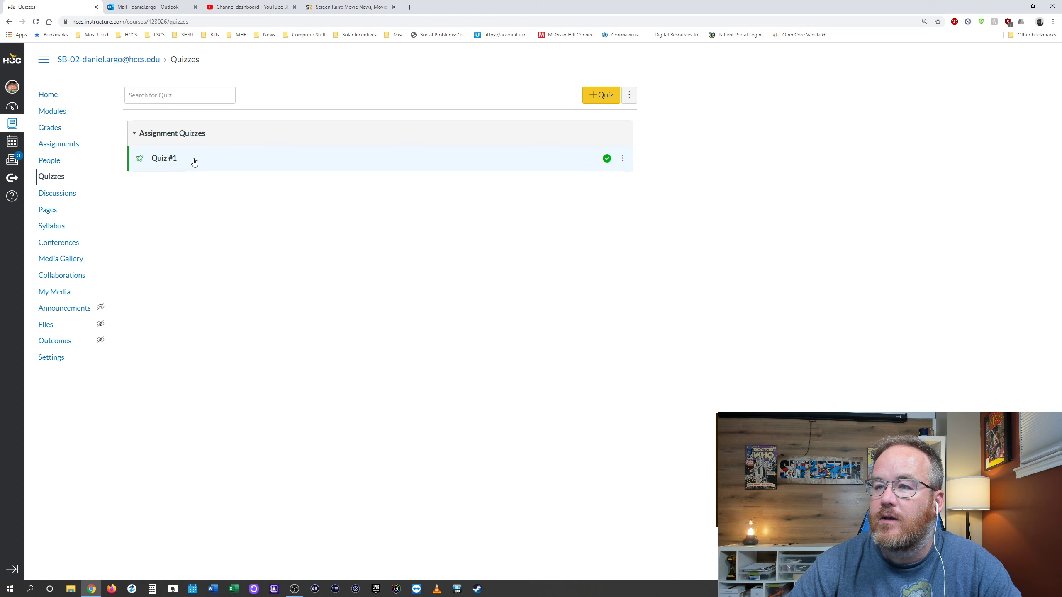
Open Quiz #1 for editing and look over its options, restrictions and assignment dates.
click(165, 160)
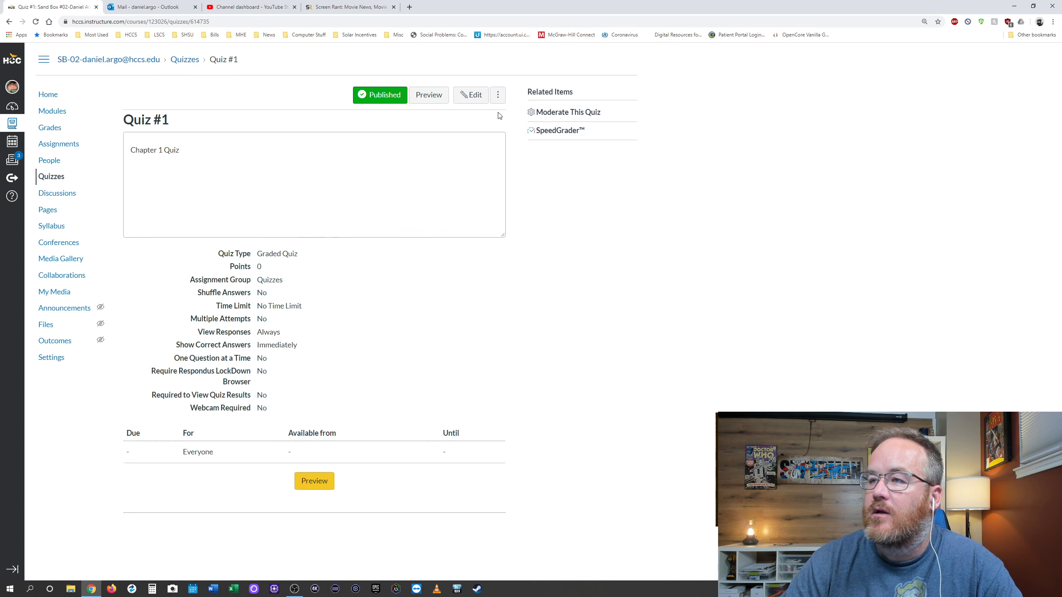
click(474, 97)
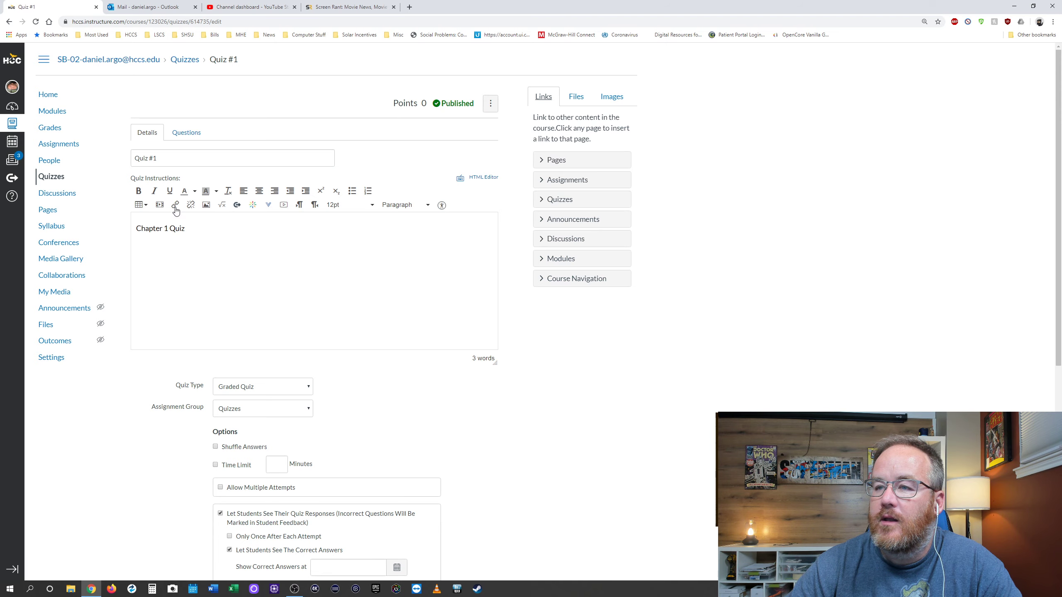
scroll(385, 323, down, 7)
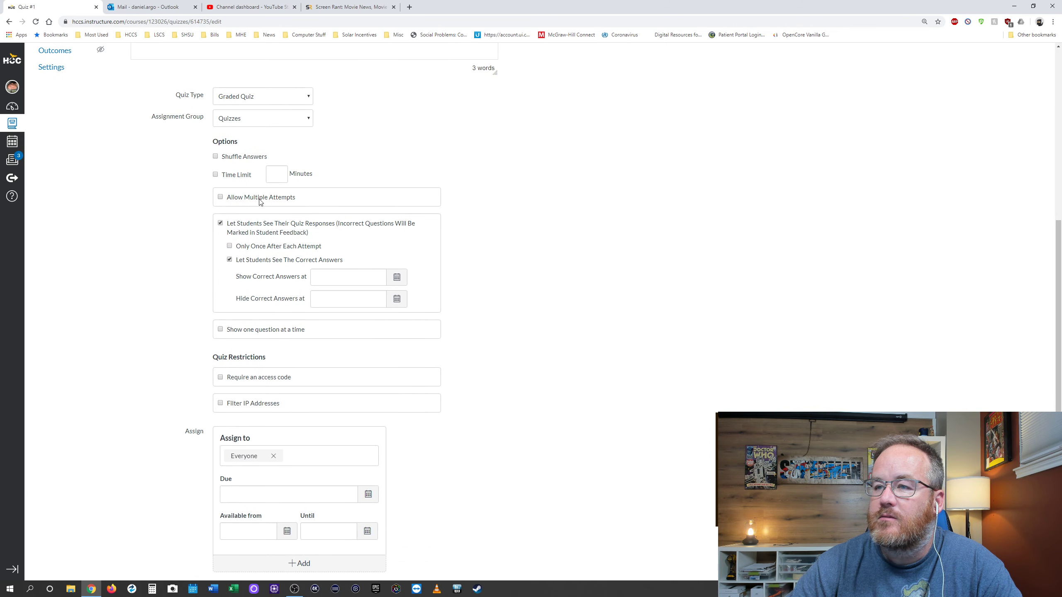
scroll(314, 272, down, 2)
scroll(392, 389, up, 8)
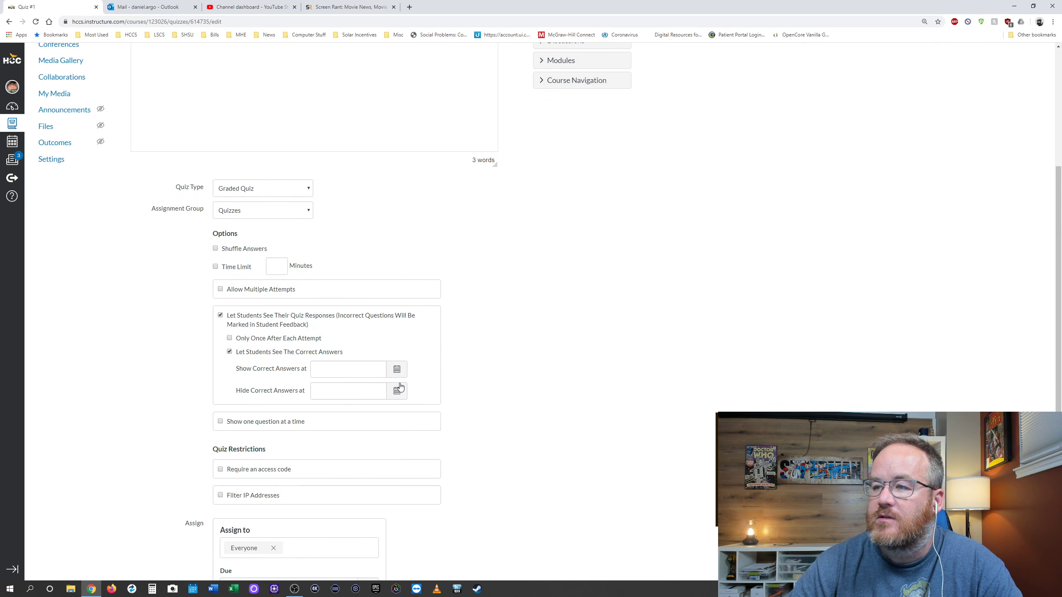
Add a new question to the quiz and name it Q1.
click(188, 133)
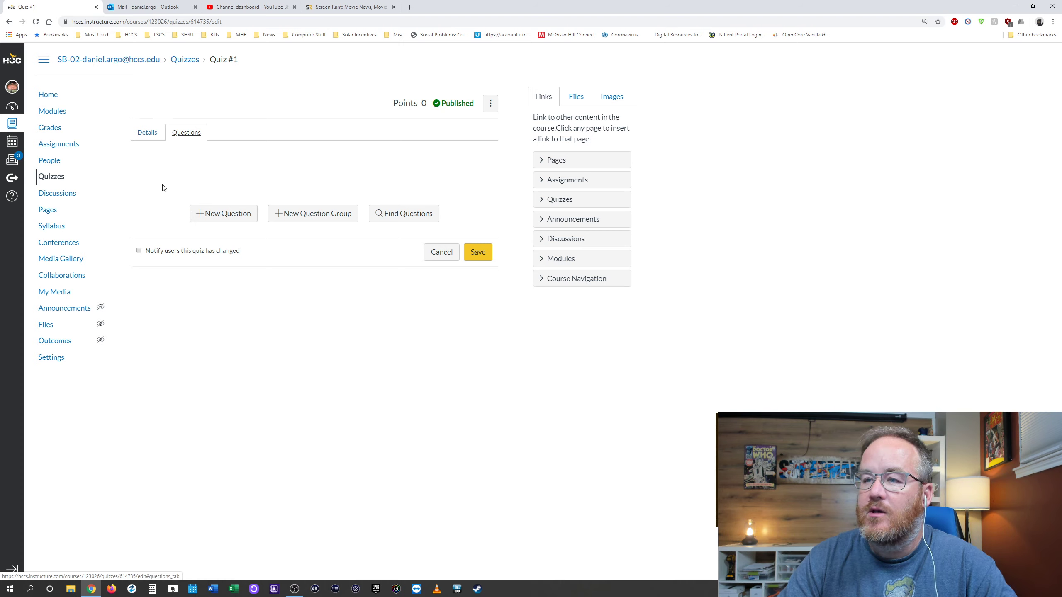
click(229, 217)
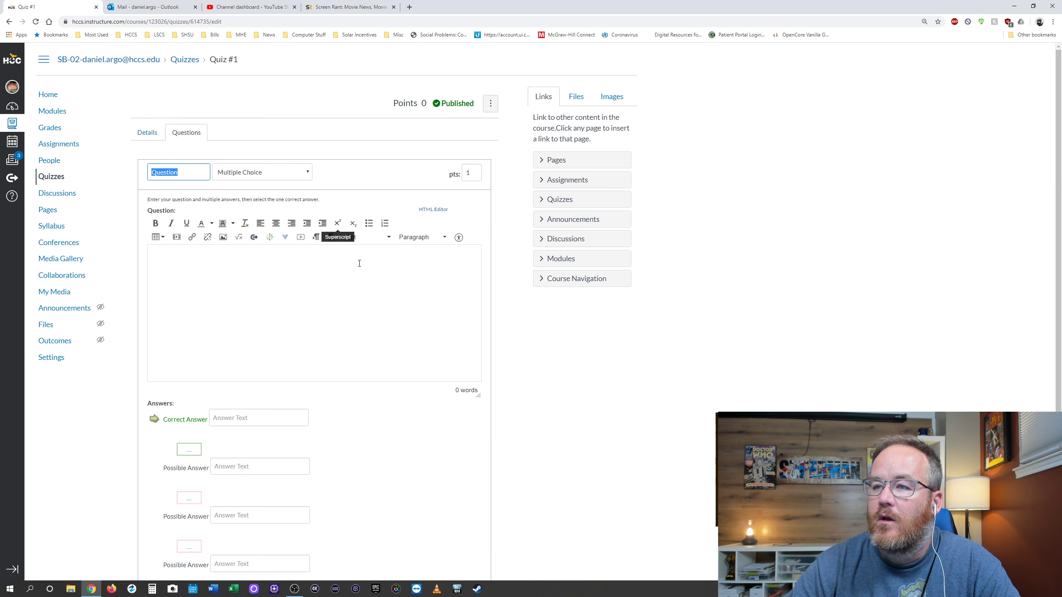
scroll(545, 293, down, 3)
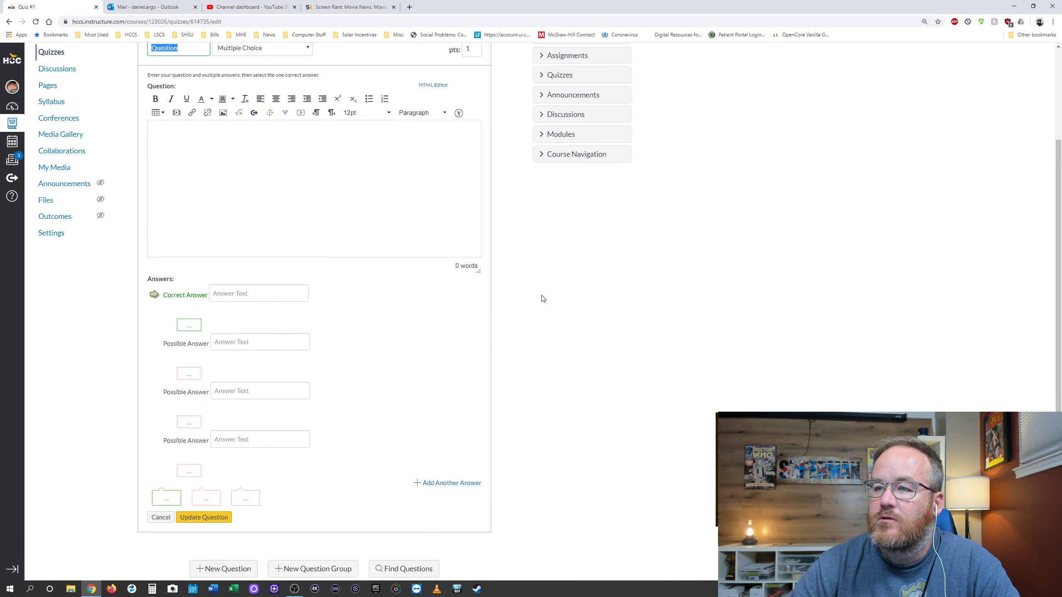
scroll(473, 252, up, 1)
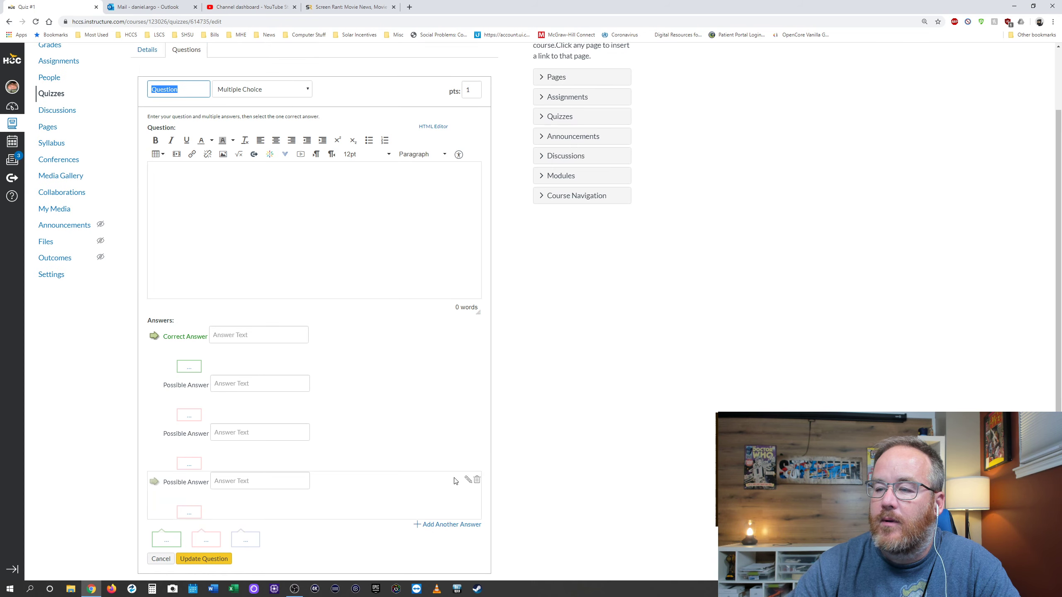
scroll(548, 315, up, 1)
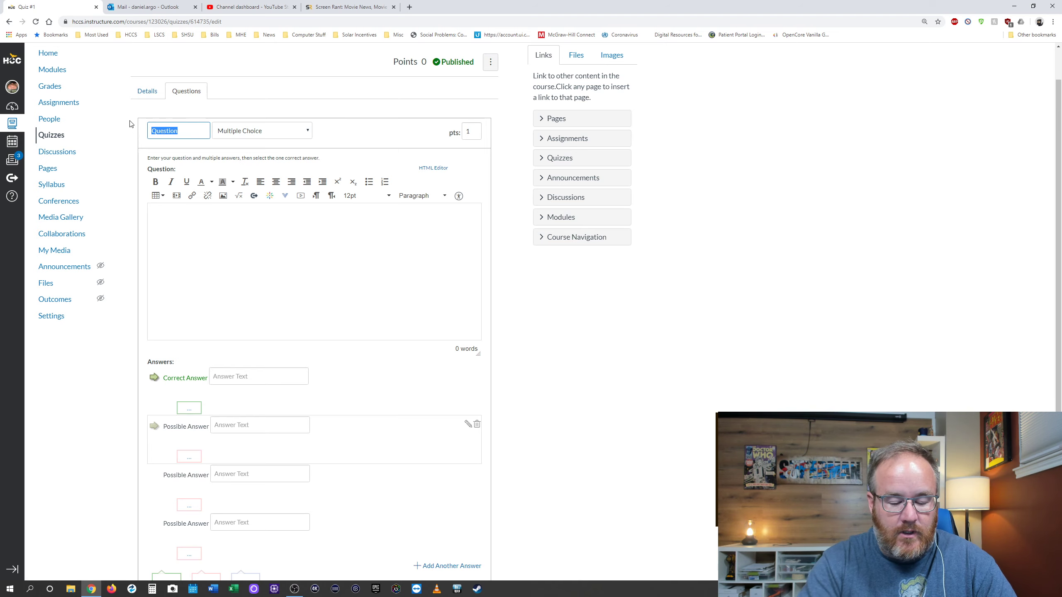
text(Q1)
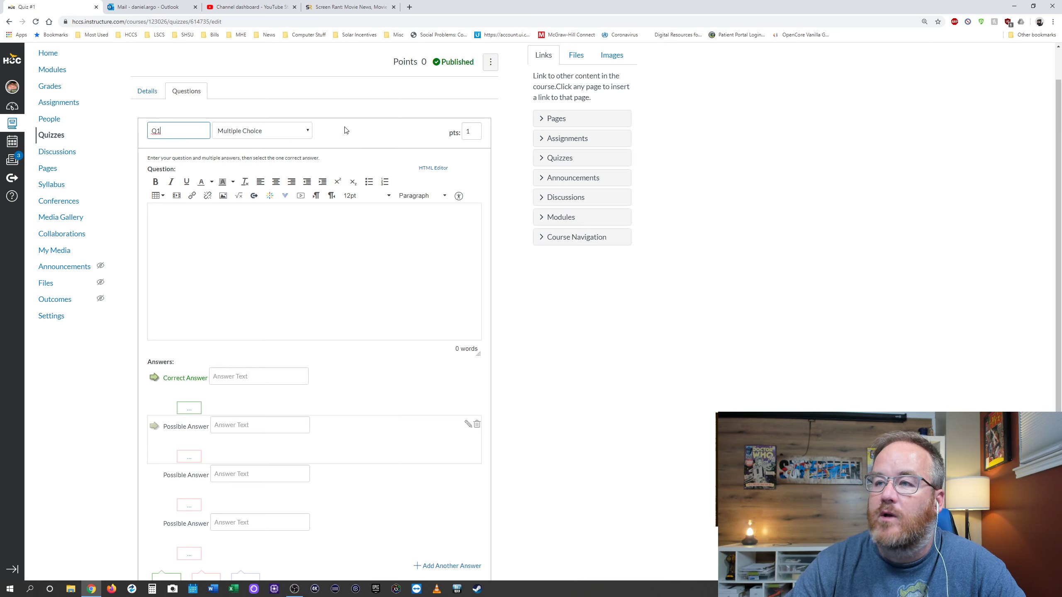
Keep question Q1 as Multiple Choice worth 1 point.
click(300, 134)
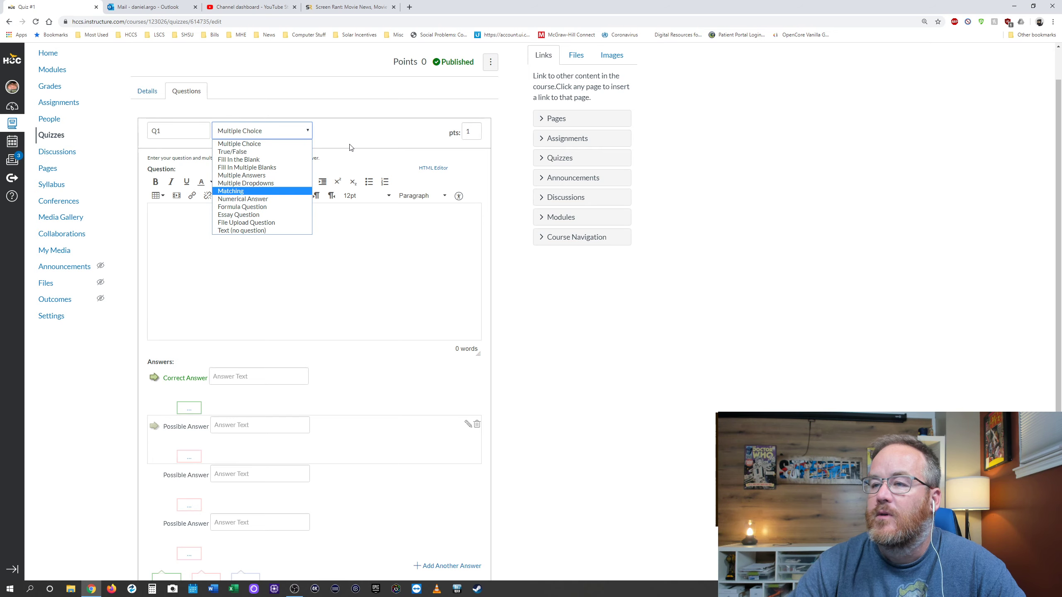
click(288, 145)
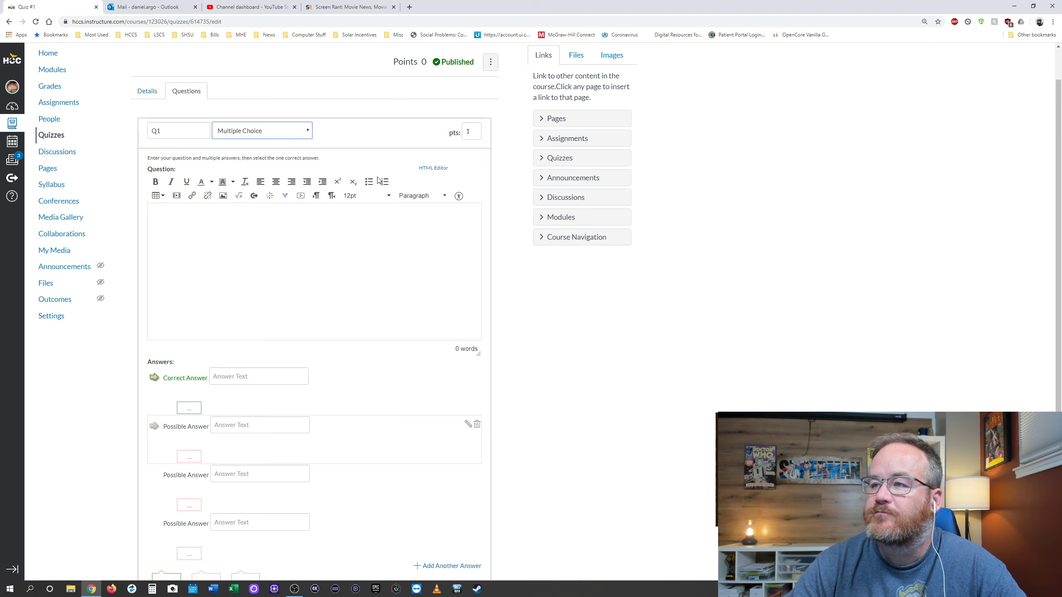
double_click(476, 131)
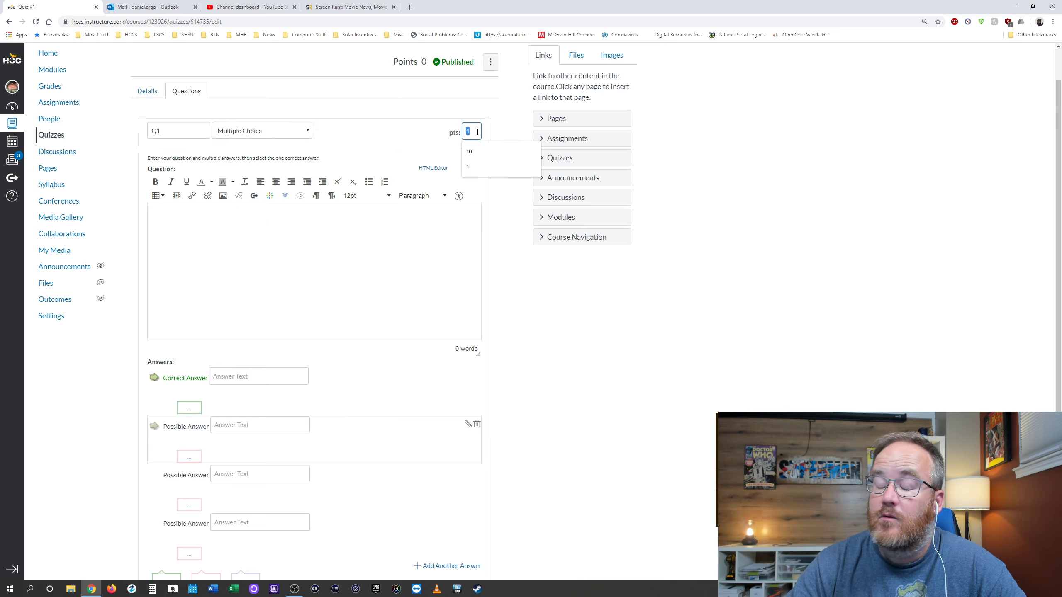
click(423, 131)
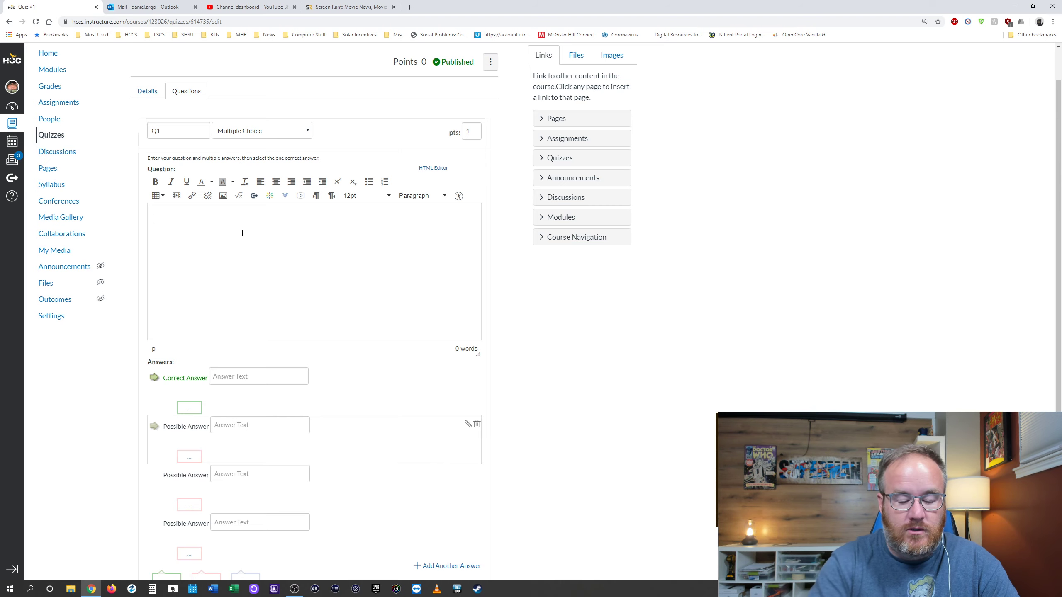
Enter the question text "What is the first letter of the alphabet?".
text(Que)
key(BackSpace)
key(BackSpace)
key(BackSpace)
text(Qhat)
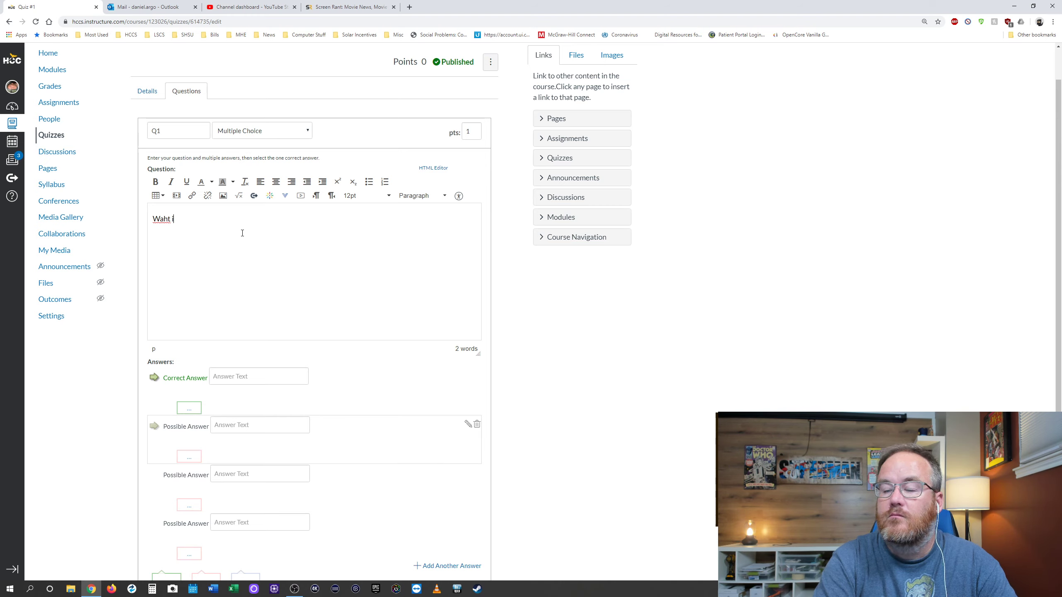
text(is the )
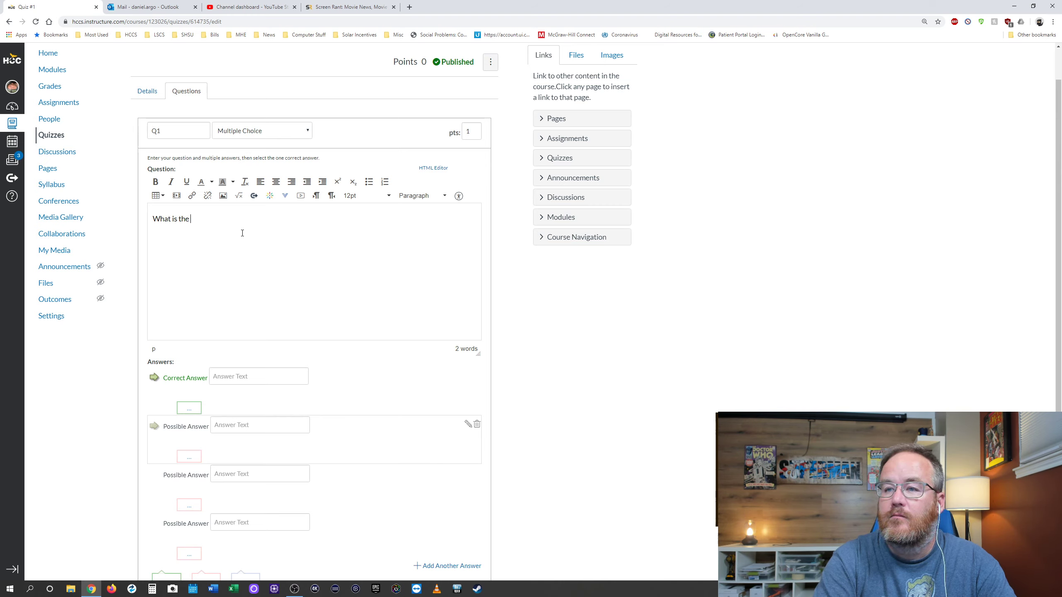
text(first letter of teh)
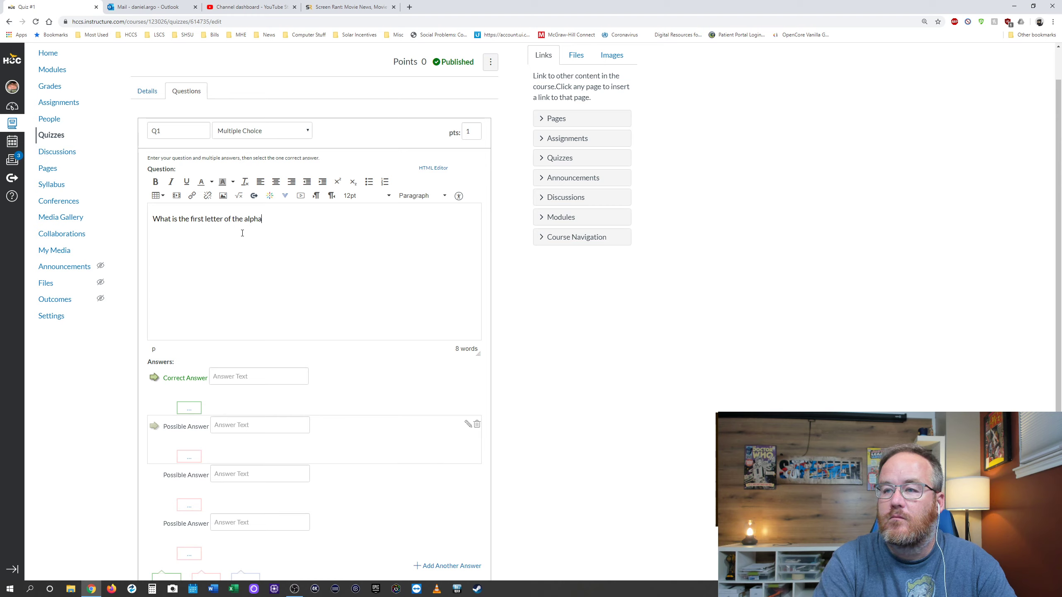
text(?)
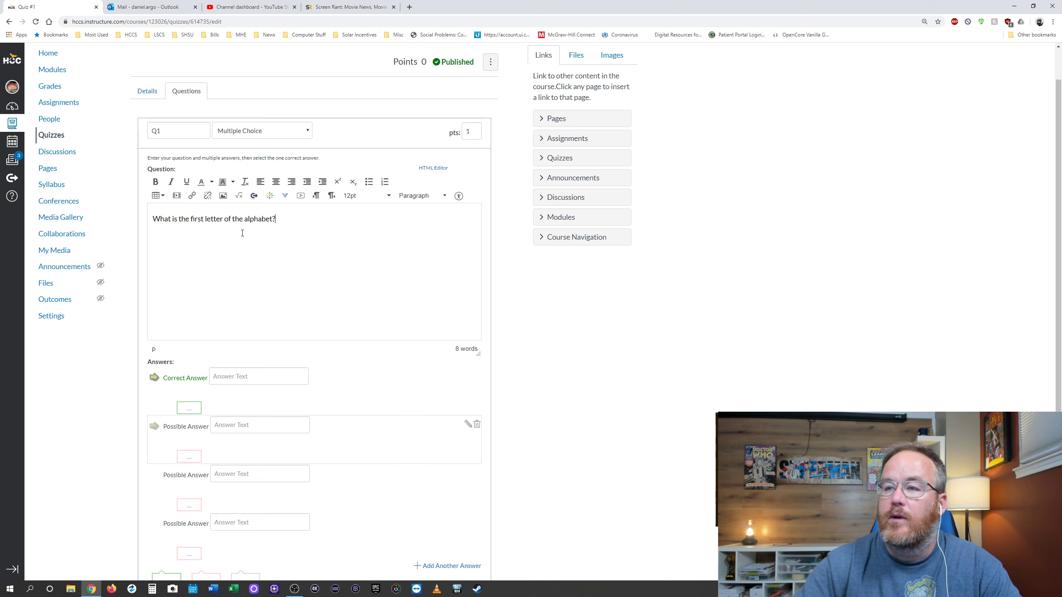
Mark the second answer as the correct one, and switch the correct answer back to the first.
scroll(376, 335, down, 2)
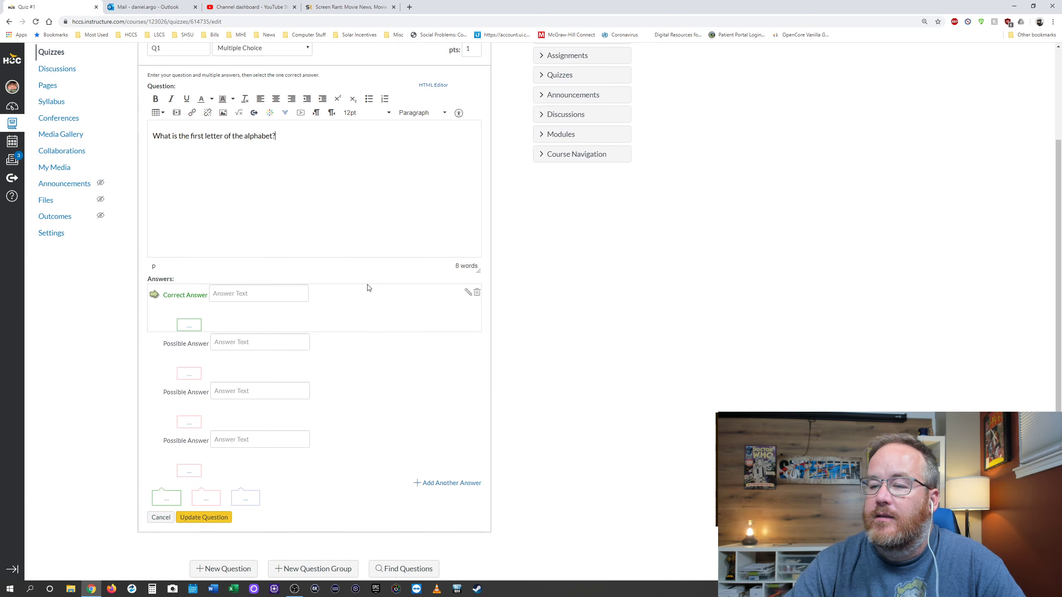
scroll(368, 287, down, 1)
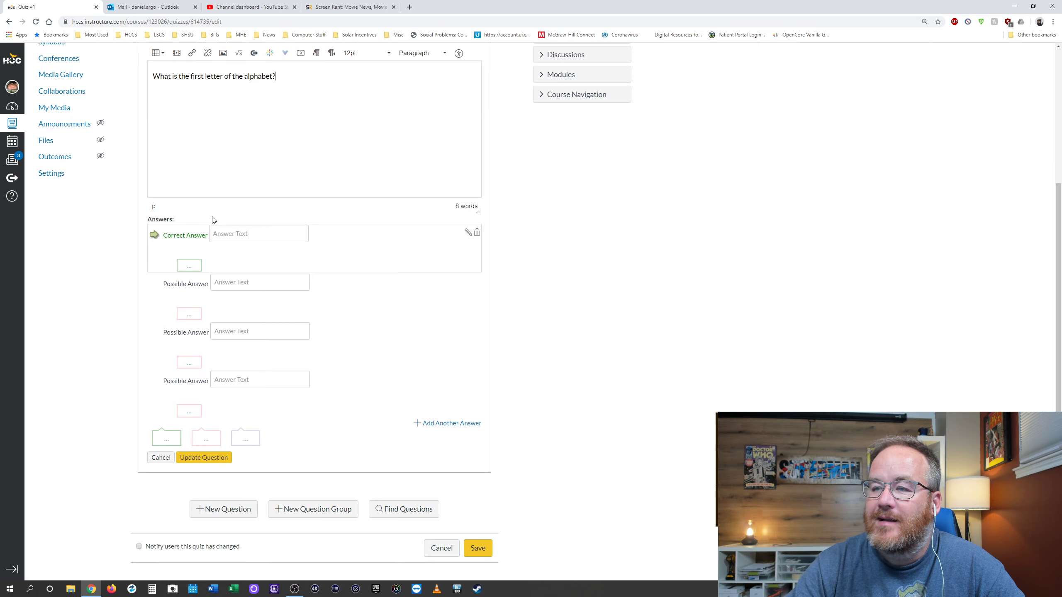
click(237, 241)
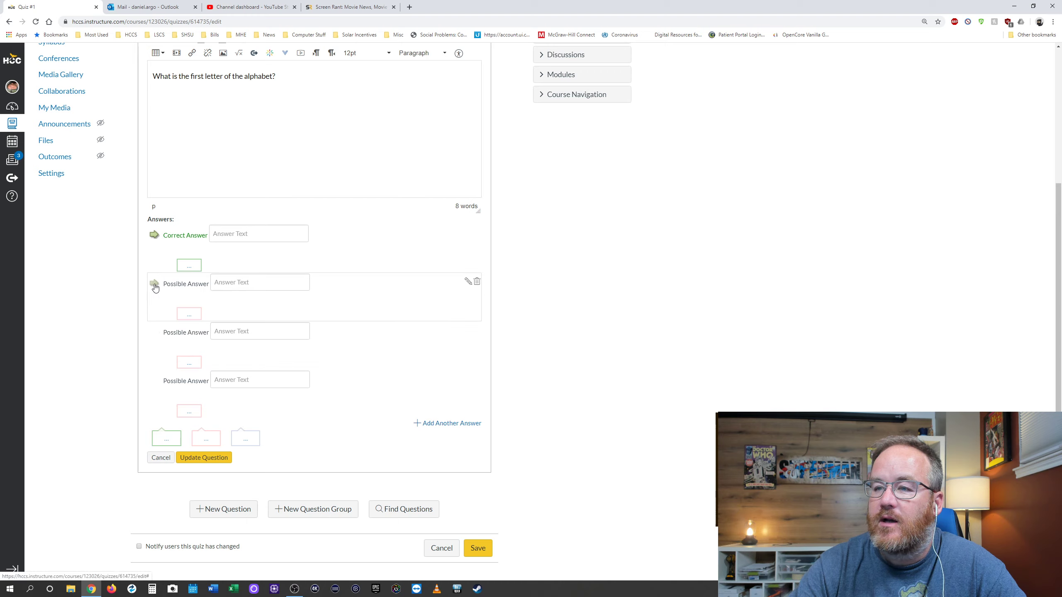
click(155, 285)
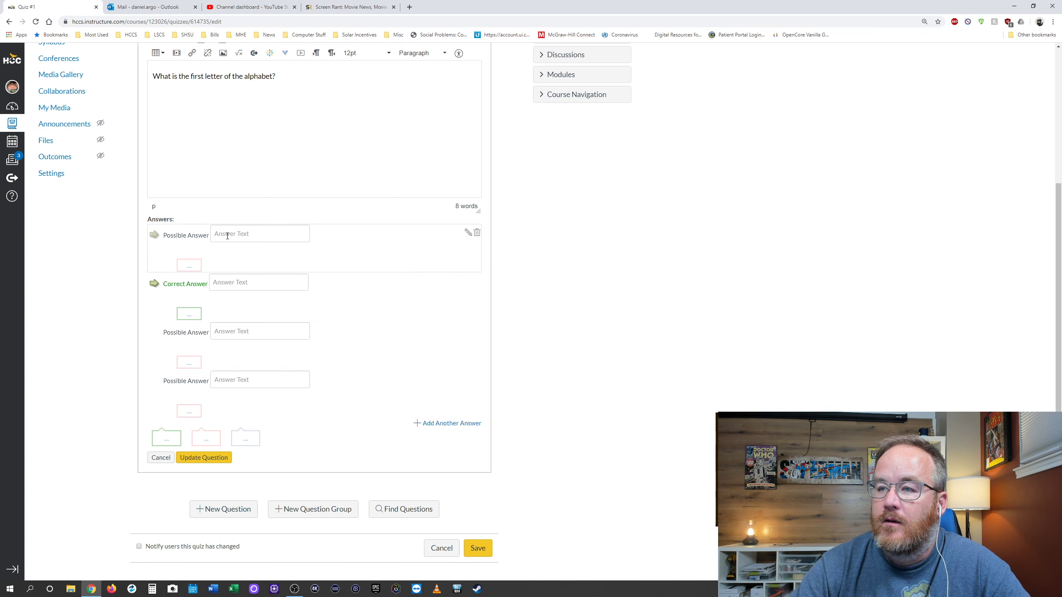
click(155, 235)
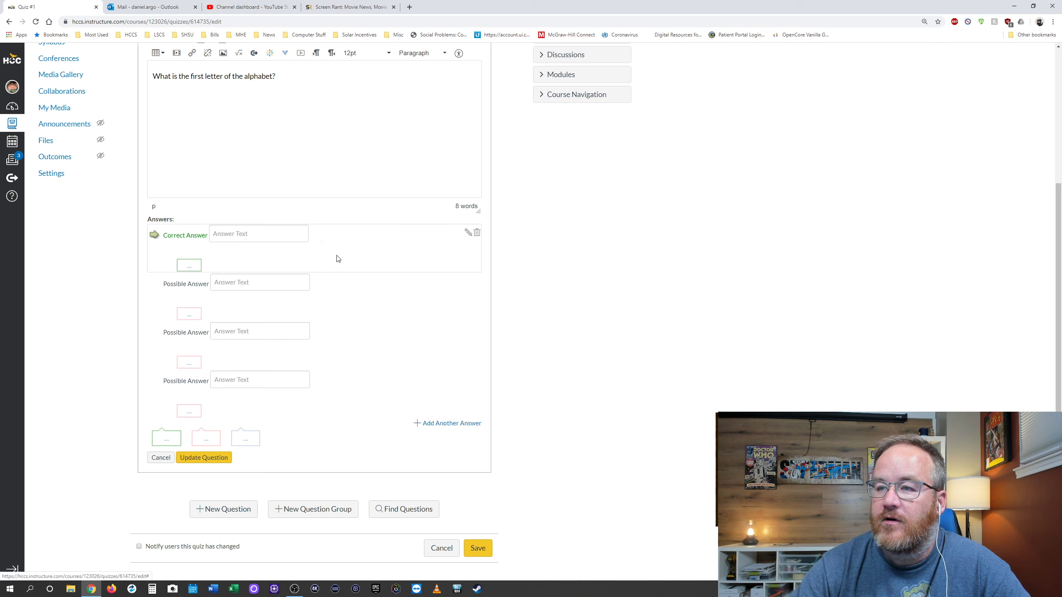
Fill in A as the correct answer and B, C and Z as the other possible answers.
click(240, 233)
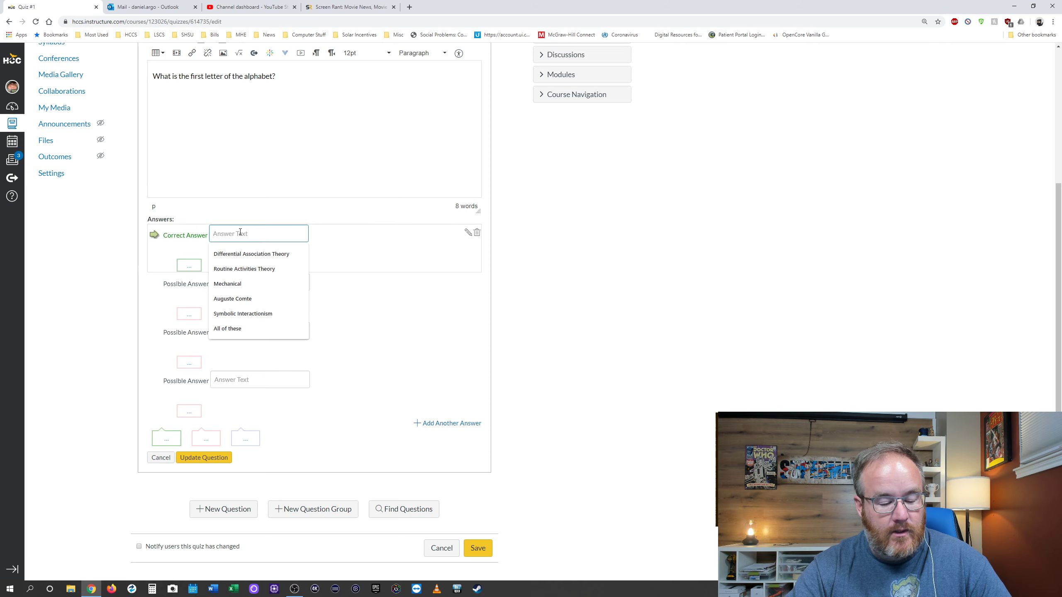
text(A)
click(623, 333)
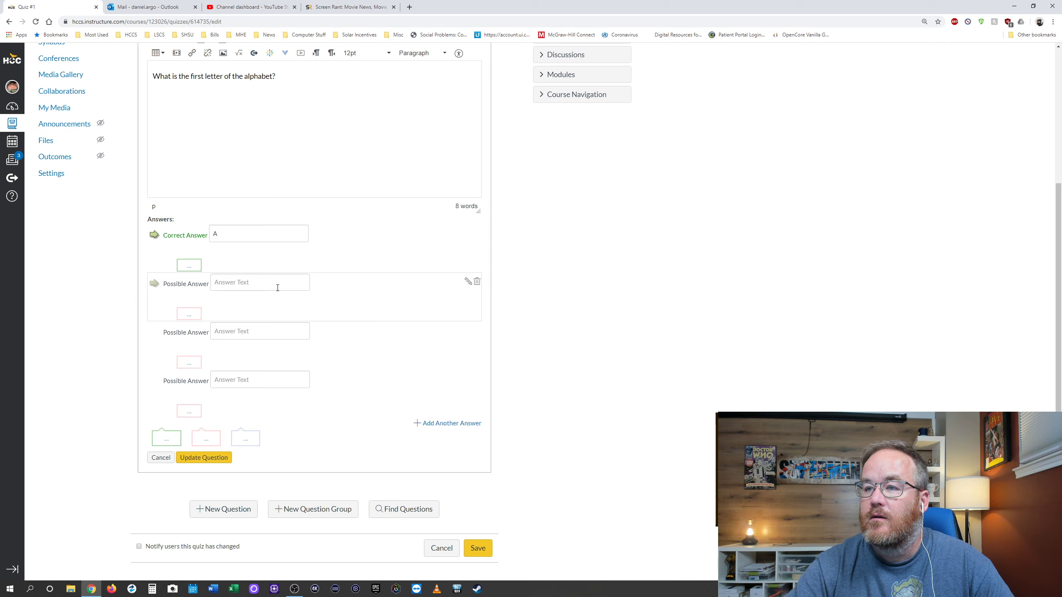
click(260, 284)
text(B)
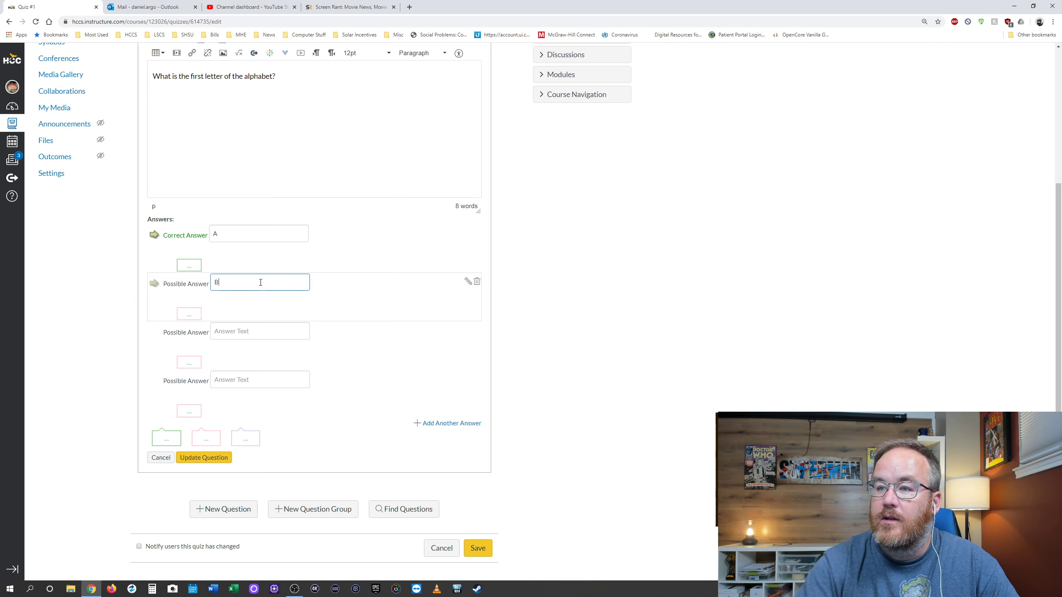
click(264, 333)
text(C)
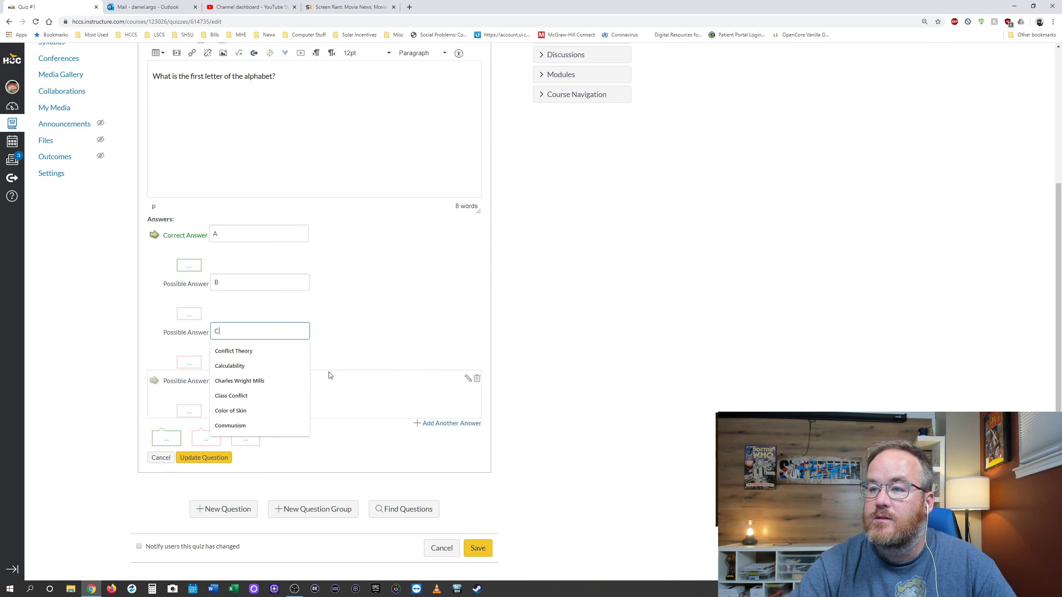
click(245, 381)
text(Z)
click(593, 391)
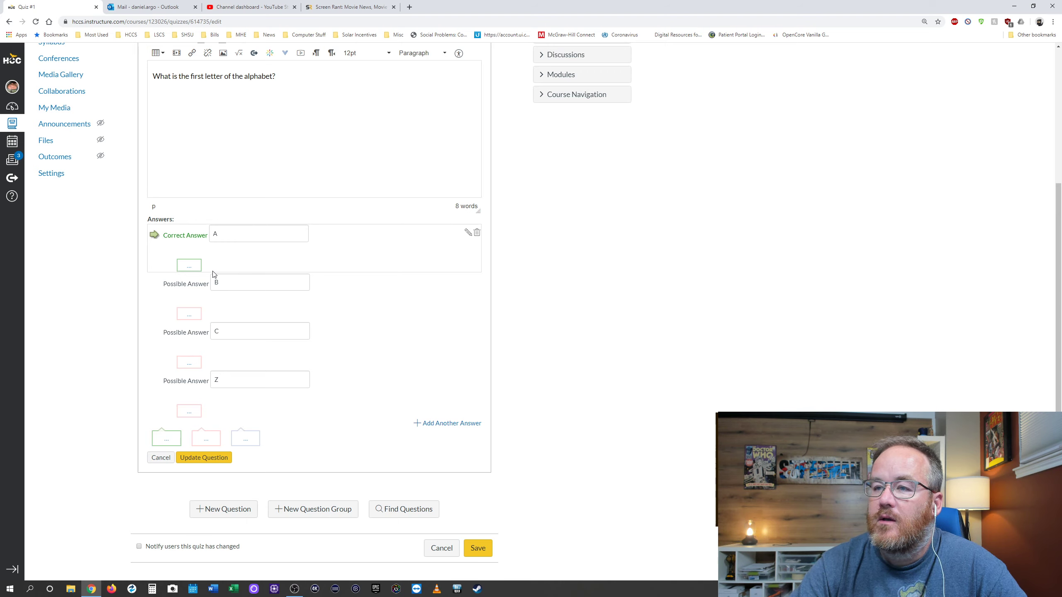
Add the feedback comment "Wow? Great Job" to the correct answer A.
click(191, 266)
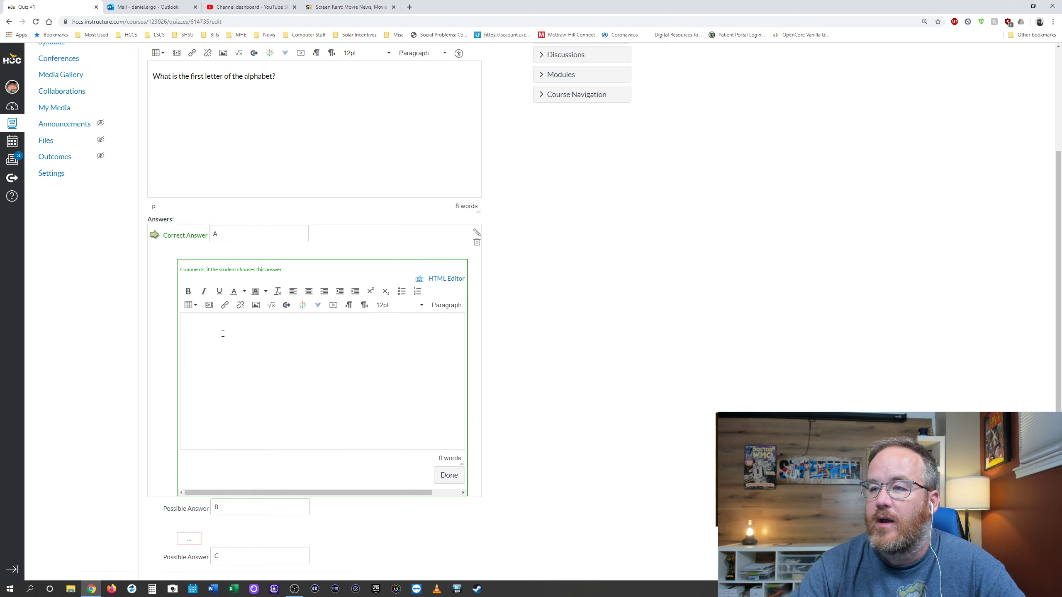
text(Wow)
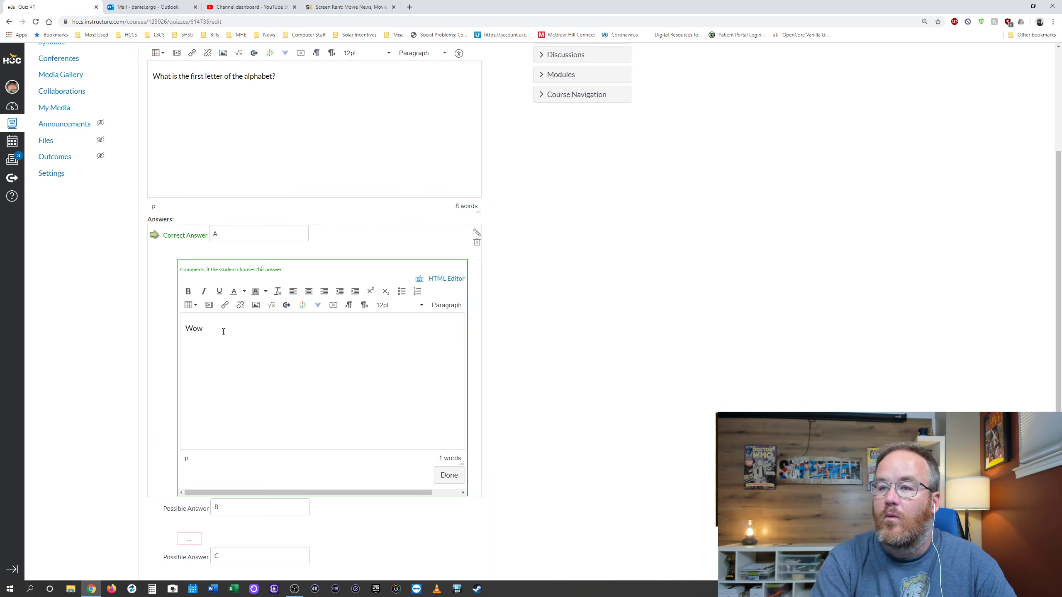
text(? GReat)
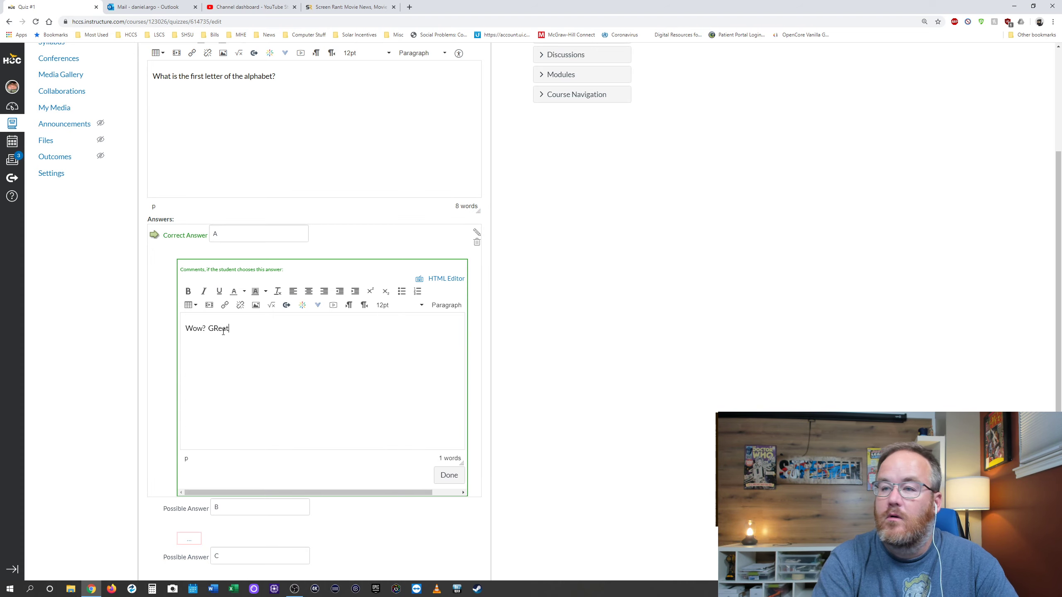
key(BackSpace)
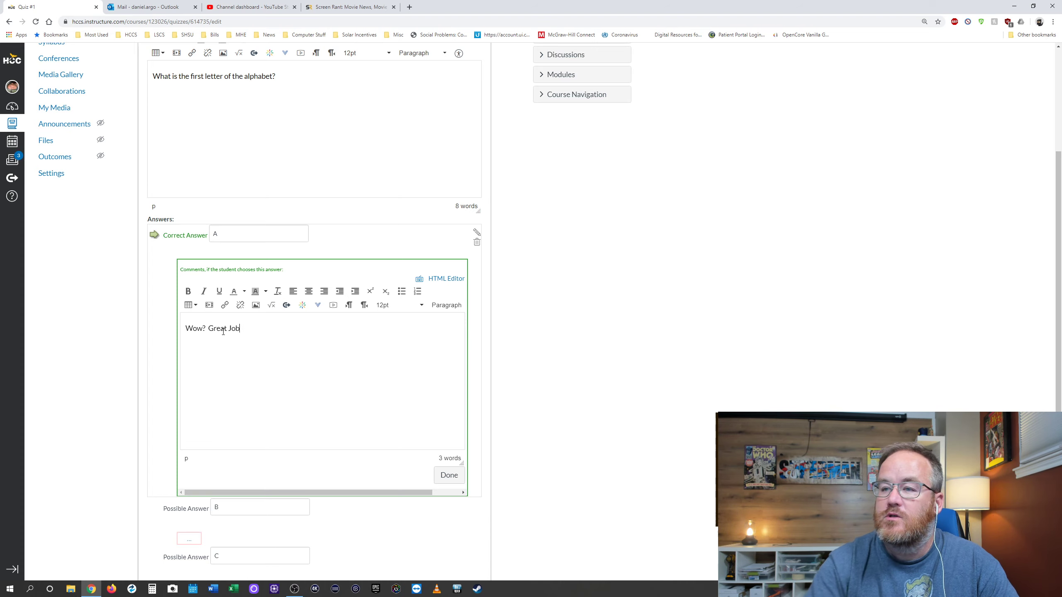
click(449, 476)
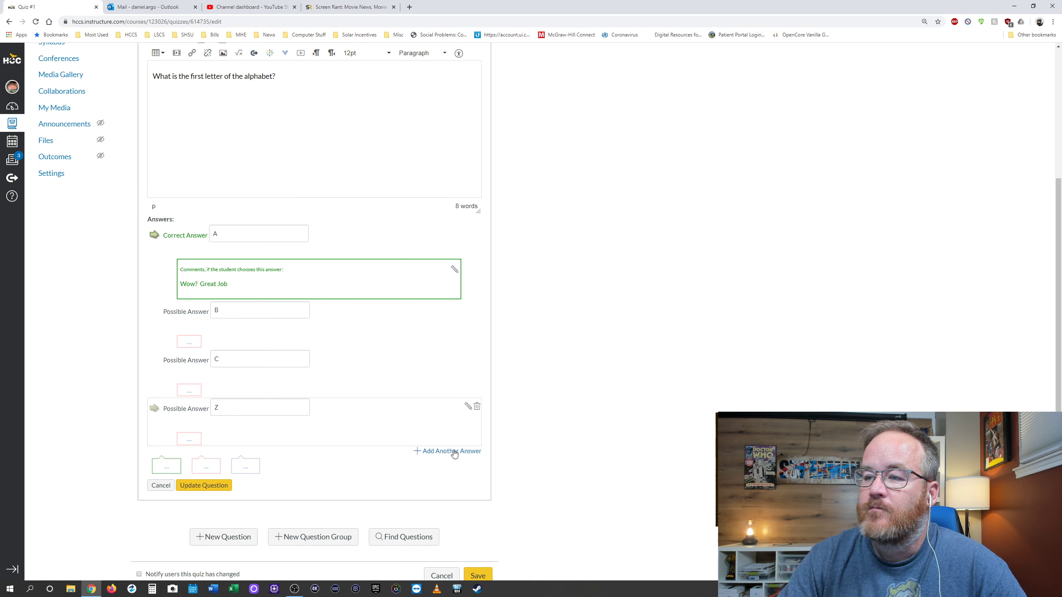
scroll(535, 446, up, 2)
scroll(508, 462, down, 2)
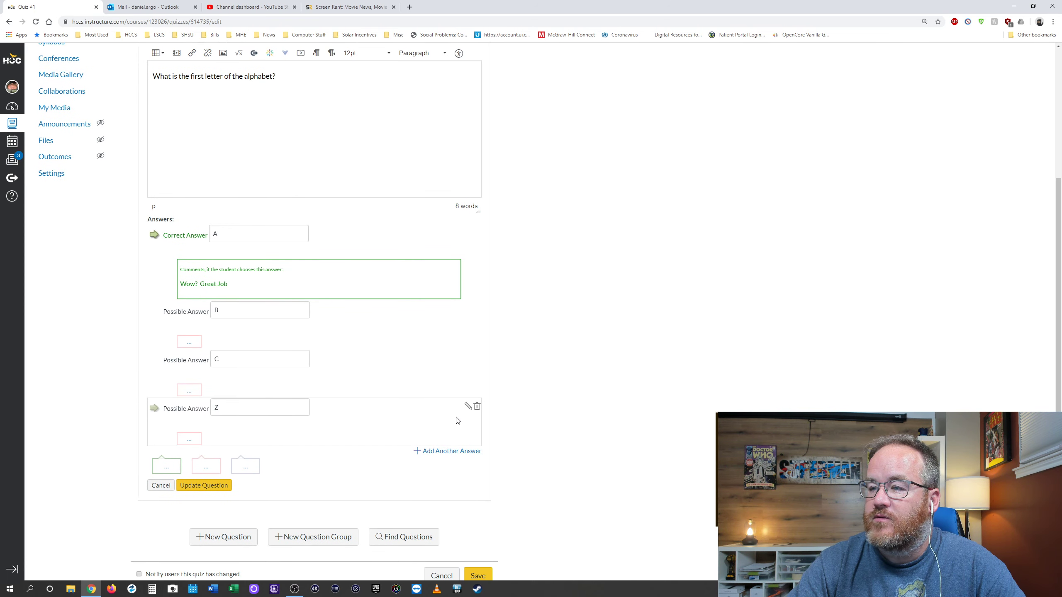
scroll(555, 383, up, 4)
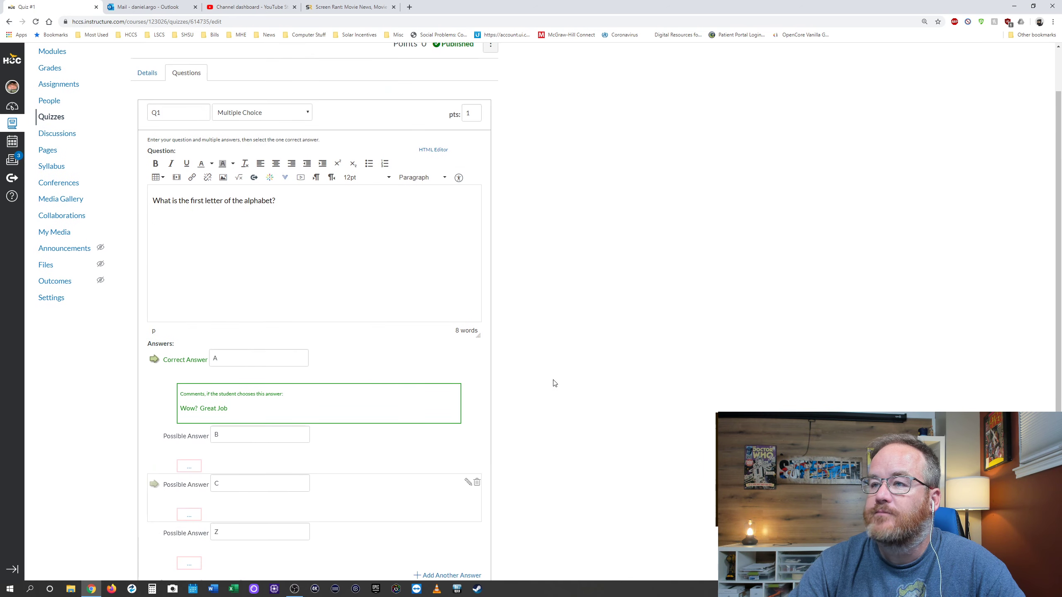
Save the completed multiple-choice question about the first letter of the alphabet to the quiz.
scroll(287, 241, down, 5)
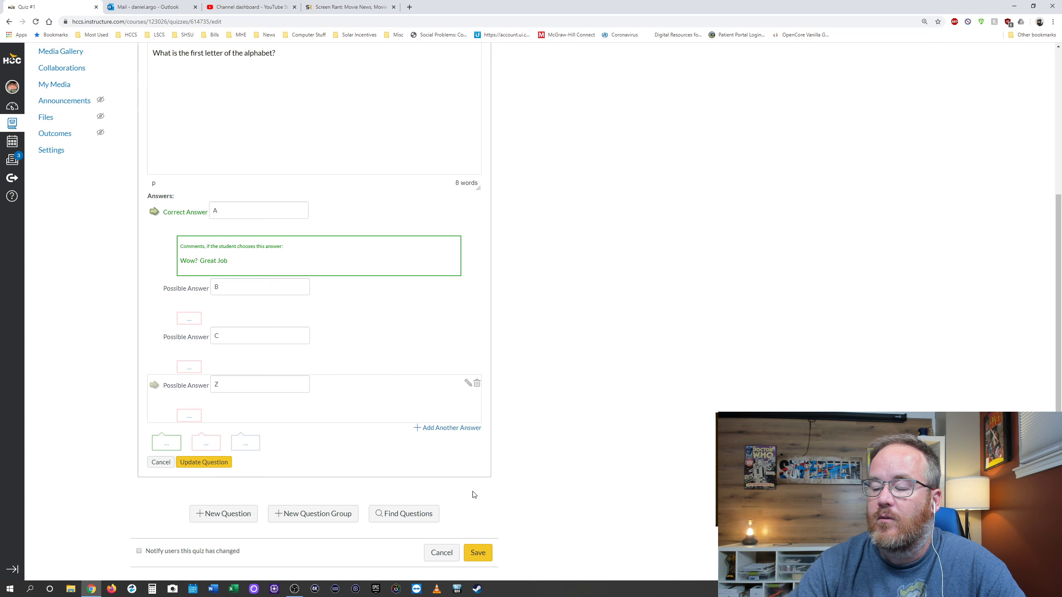
click(212, 463)
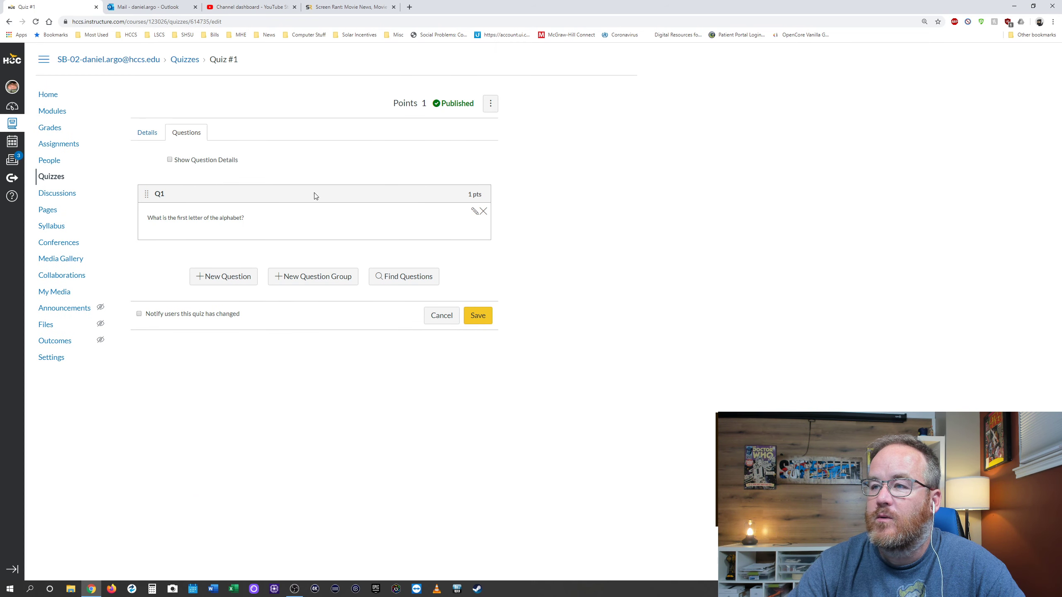
mouse_move(420, 103)
mouse_down()
mouse_move(392, 104)
mouse_move(427, 115)
mouse_up()
click(423, 111)
click(430, 179)
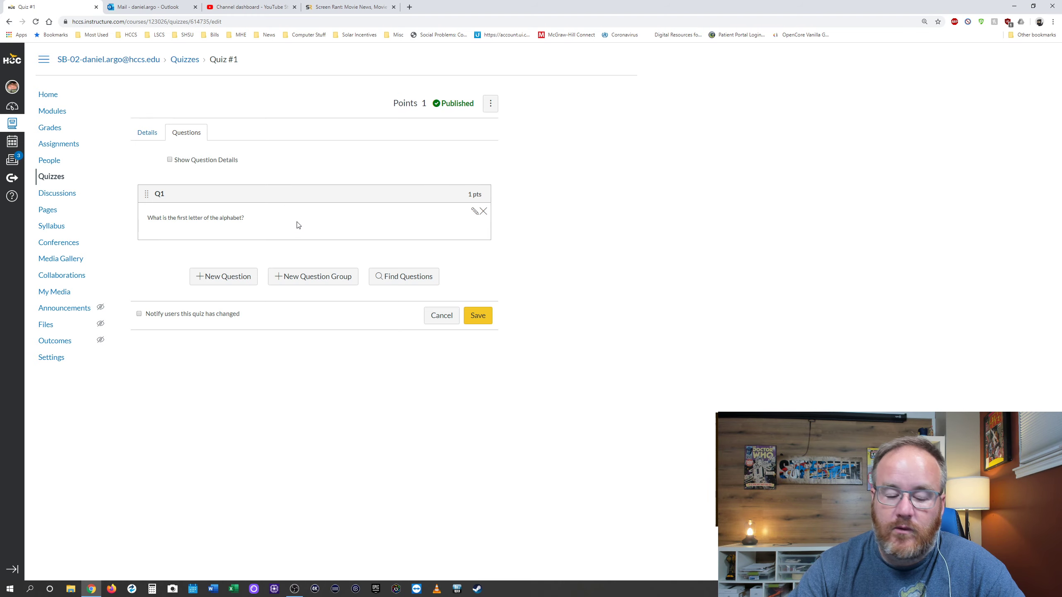
Add a new True/False question to the quiz with the text "Monday follows Sunday.".
click(232, 279)
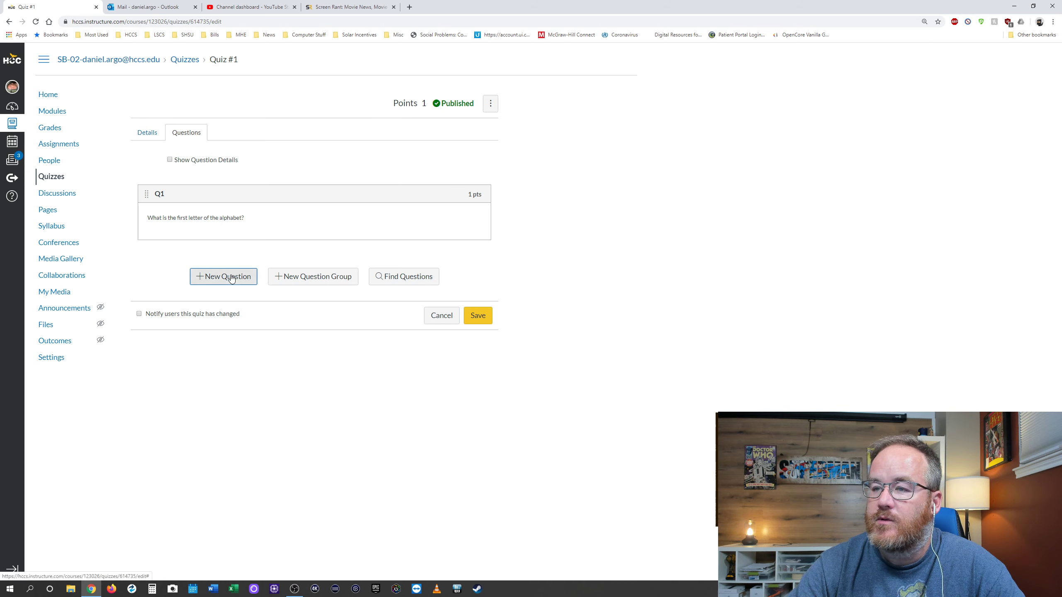
click(269, 277)
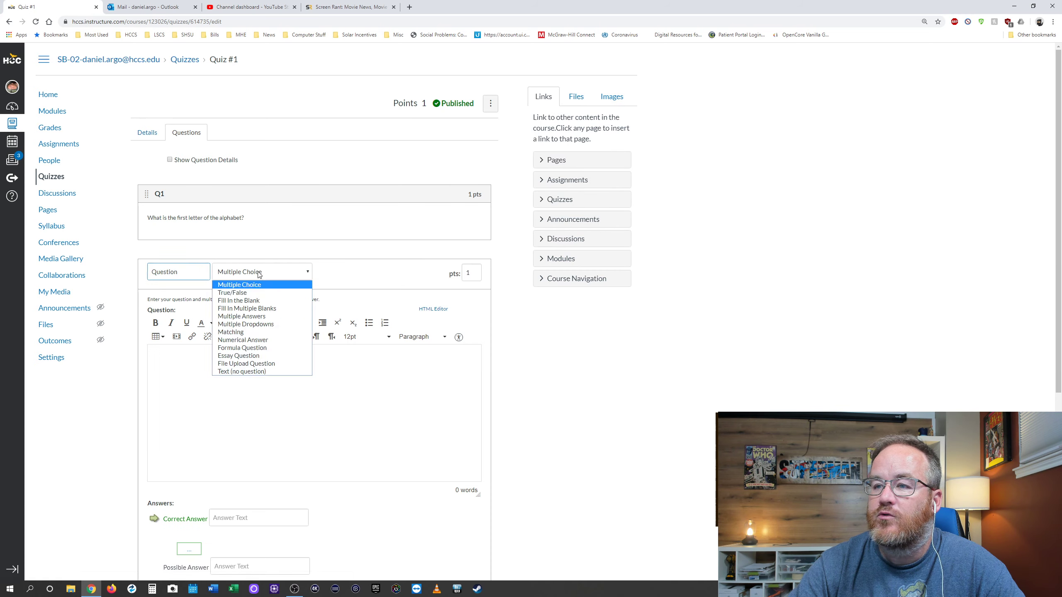
click(248, 293)
click(274, 379)
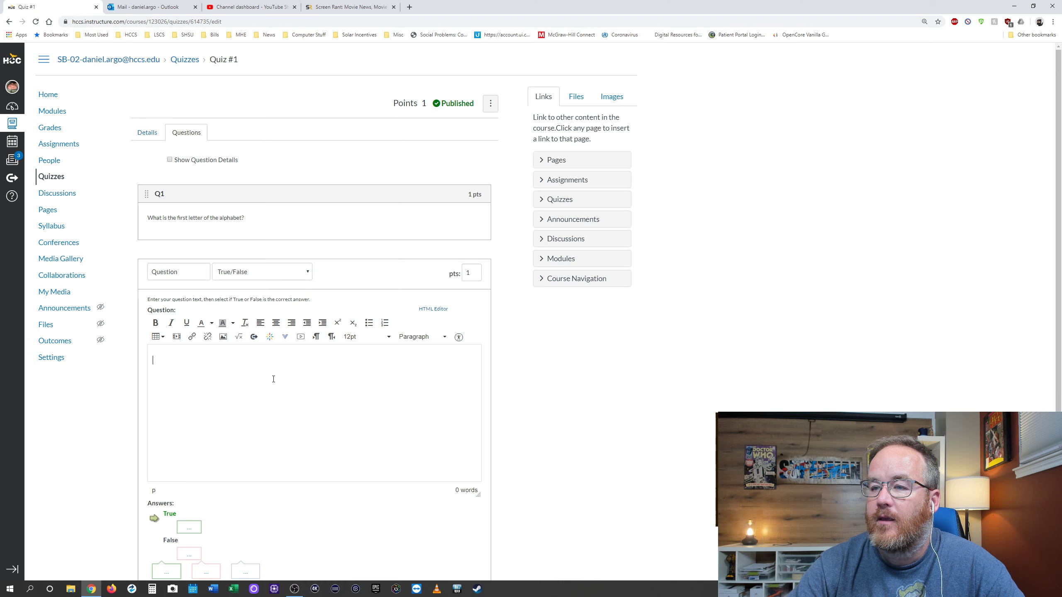
scroll(318, 383, down, 3)
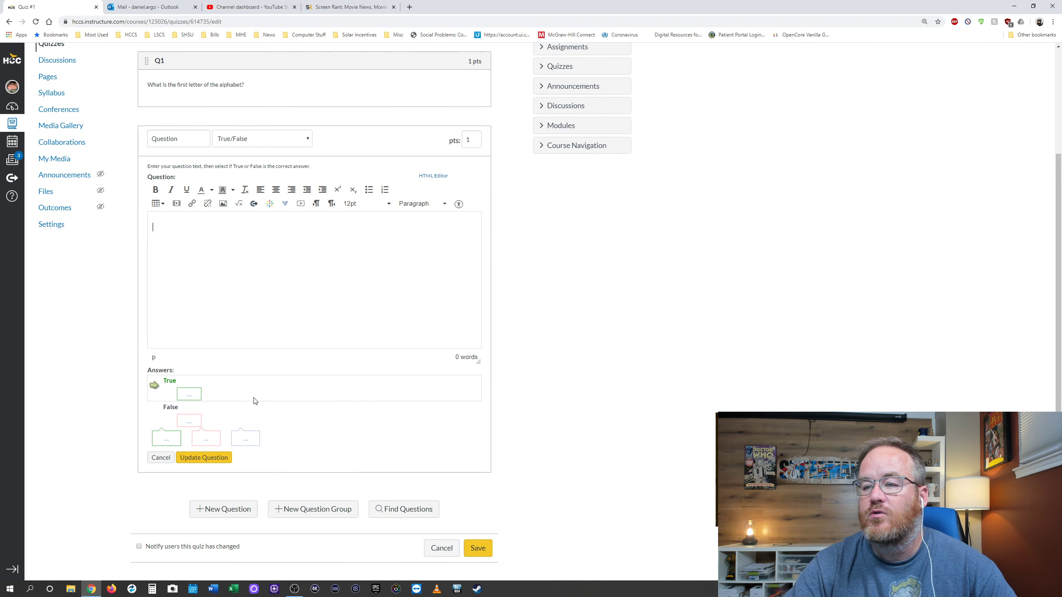
click(222, 244)
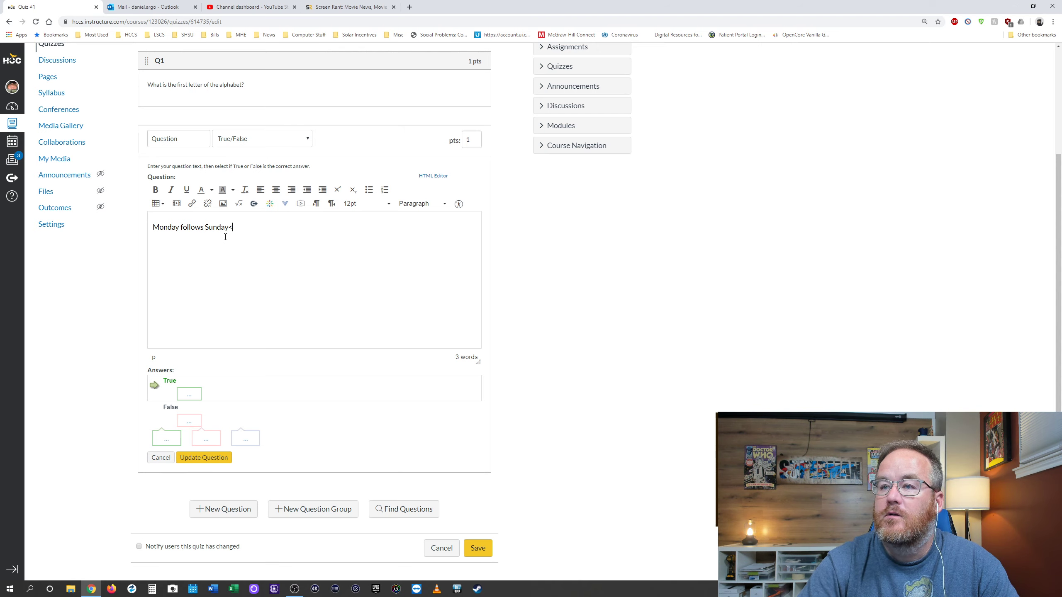
key(BackSpace)
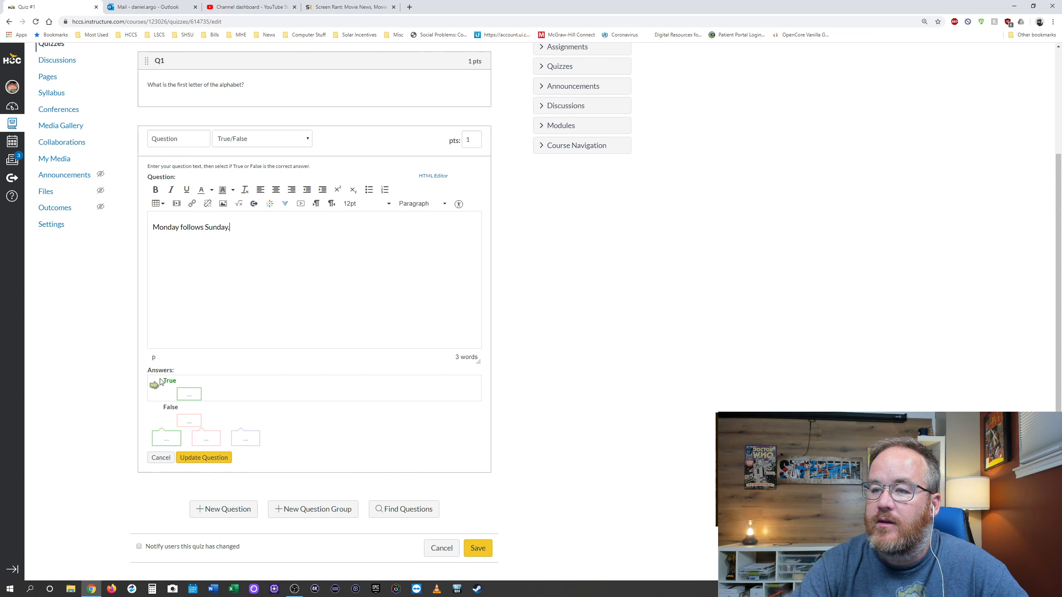
Mark False as the correct answer, switch it back to True, and save the question to the quiz.
click(154, 414)
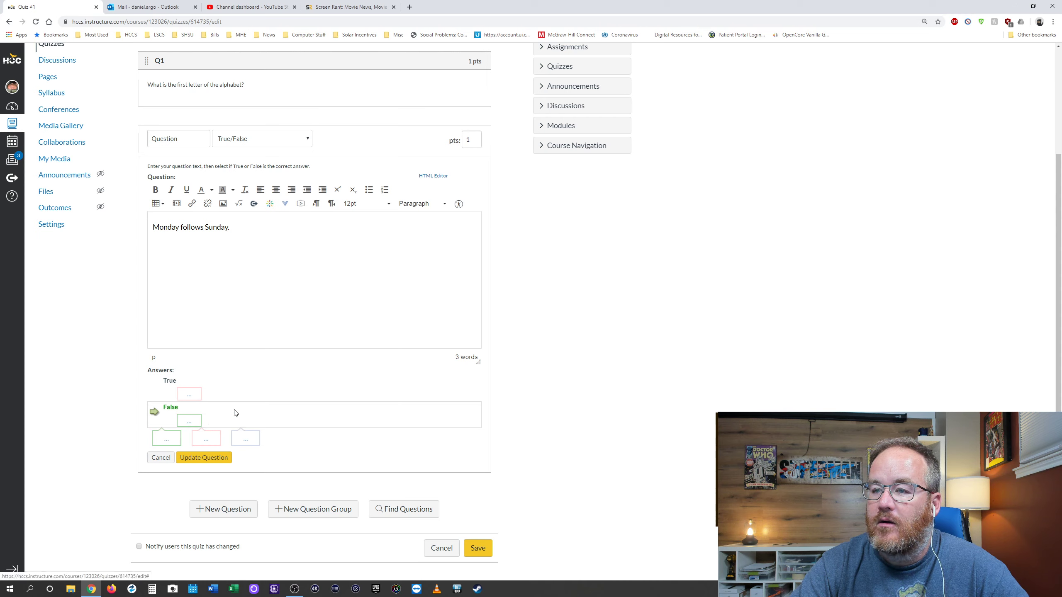
click(153, 383)
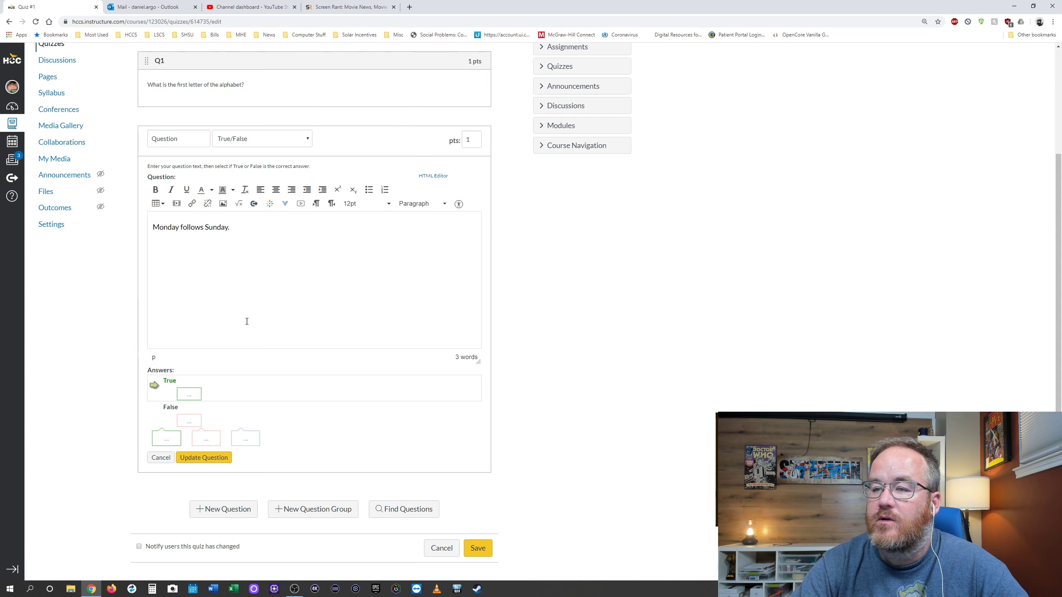
click(204, 458)
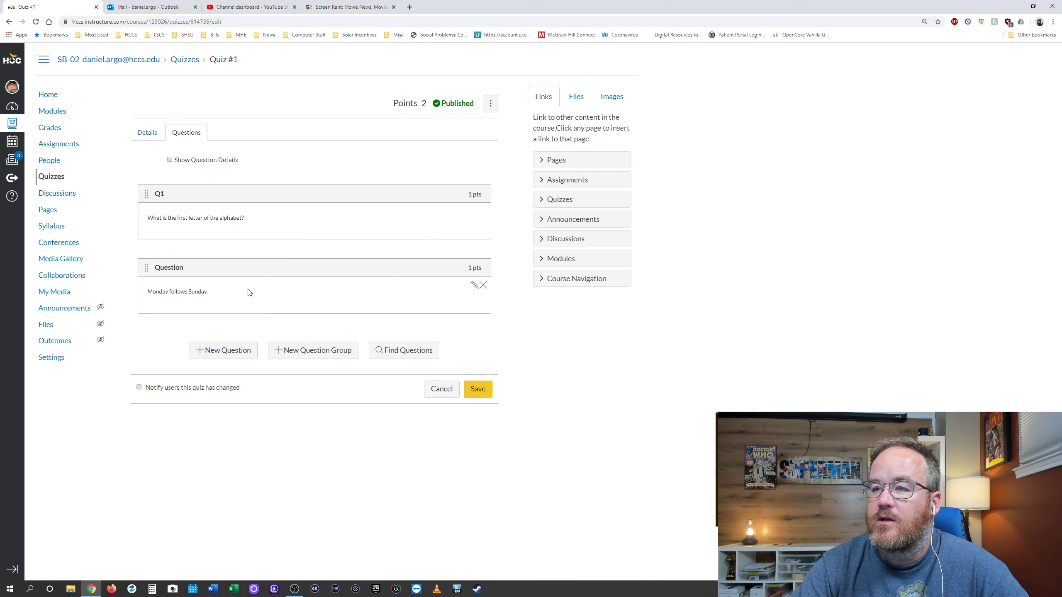
Show the question details to review the answers of both questions, and hide them again.
click(170, 161)
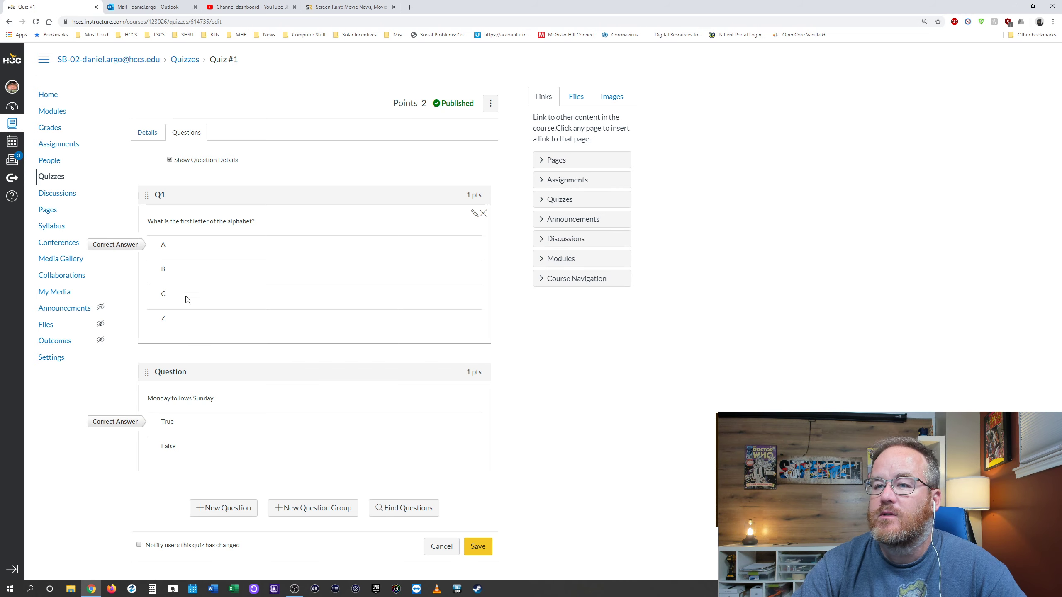
click(170, 160)
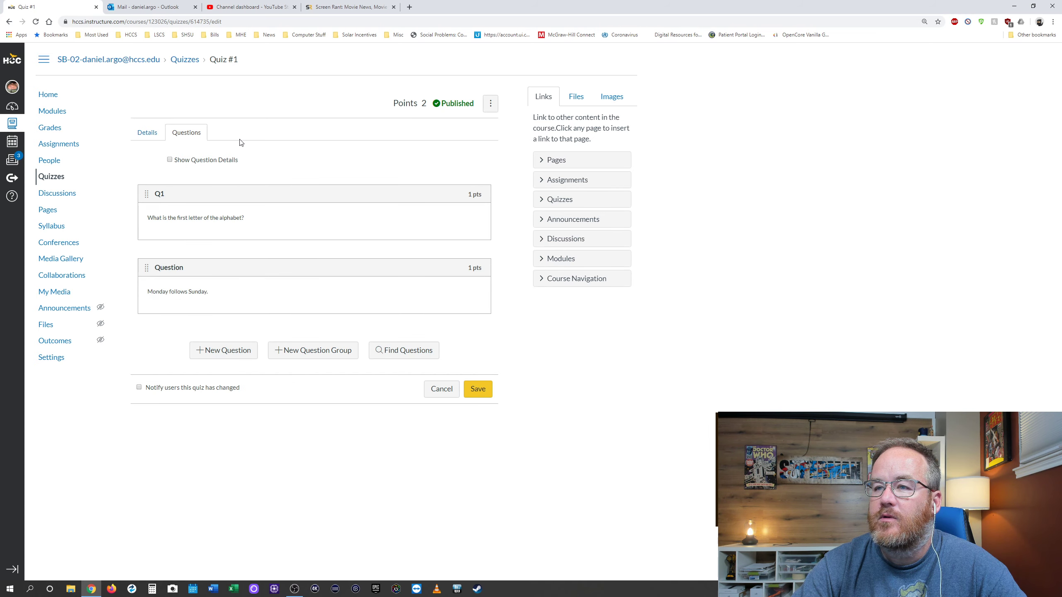
click(224, 356)
click(281, 351)
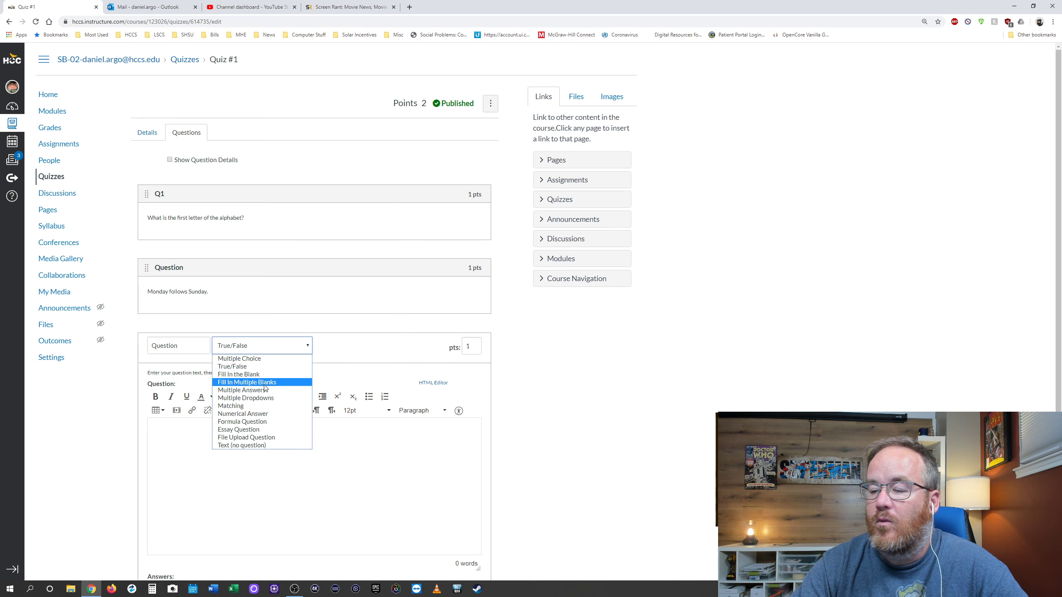
click(549, 452)
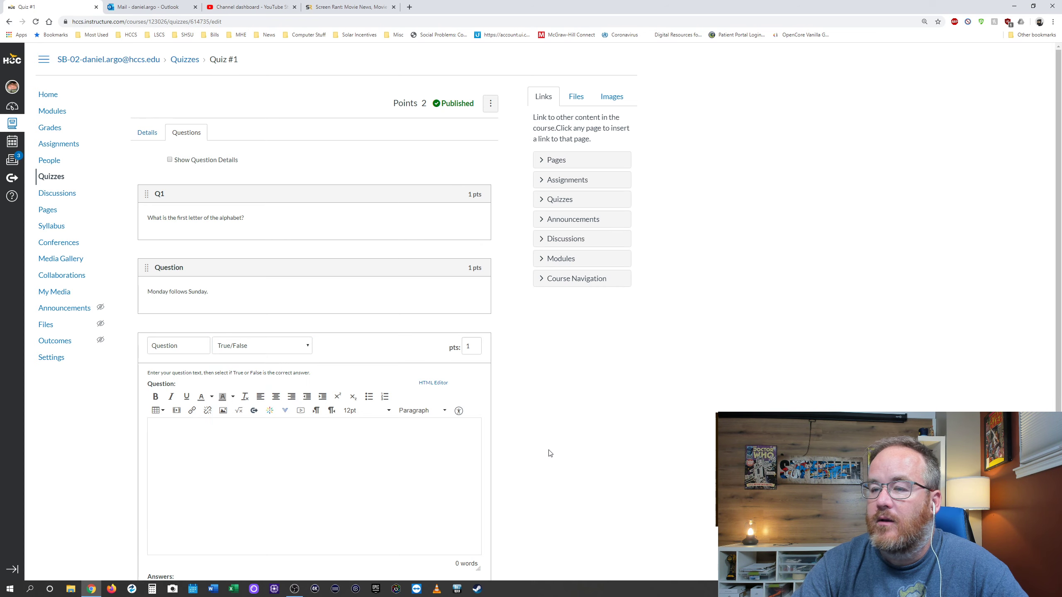
scroll(551, 453, down, 3)
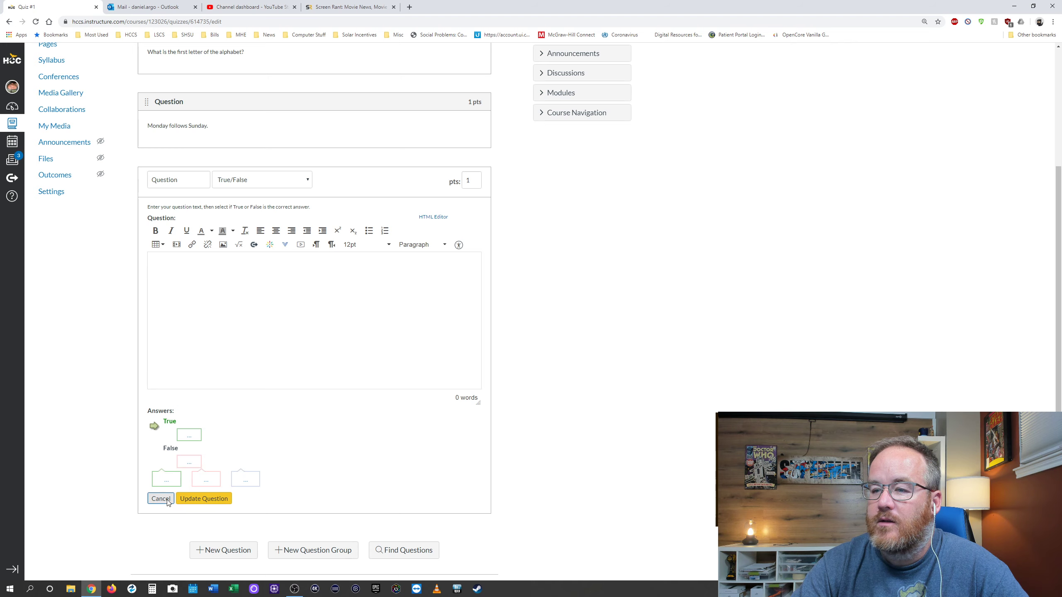
click(161, 499)
Save the quiz and reopen its list of questions for editing.
click(483, 390)
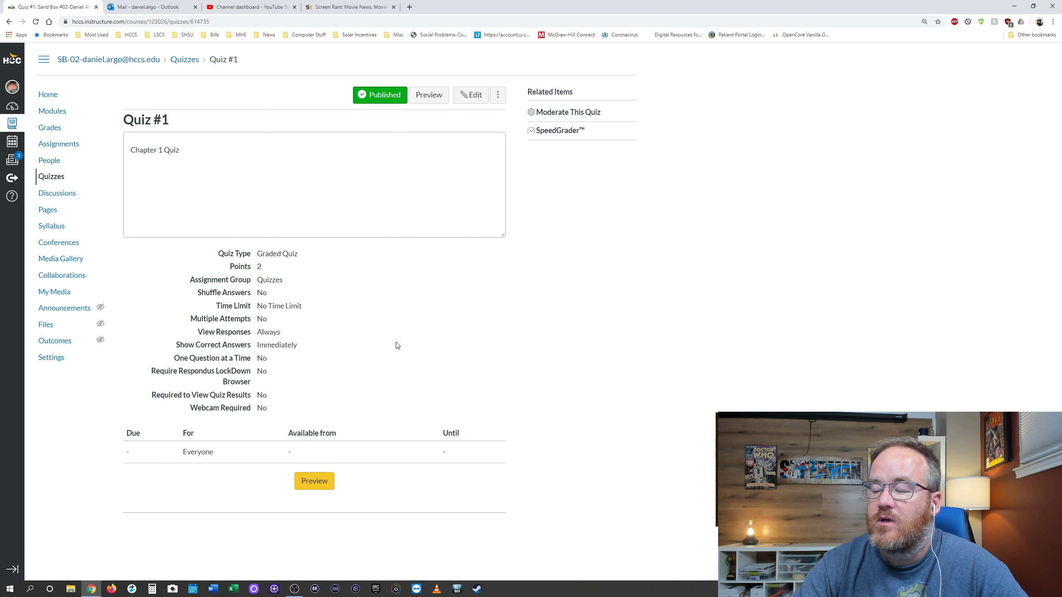
click(469, 96)
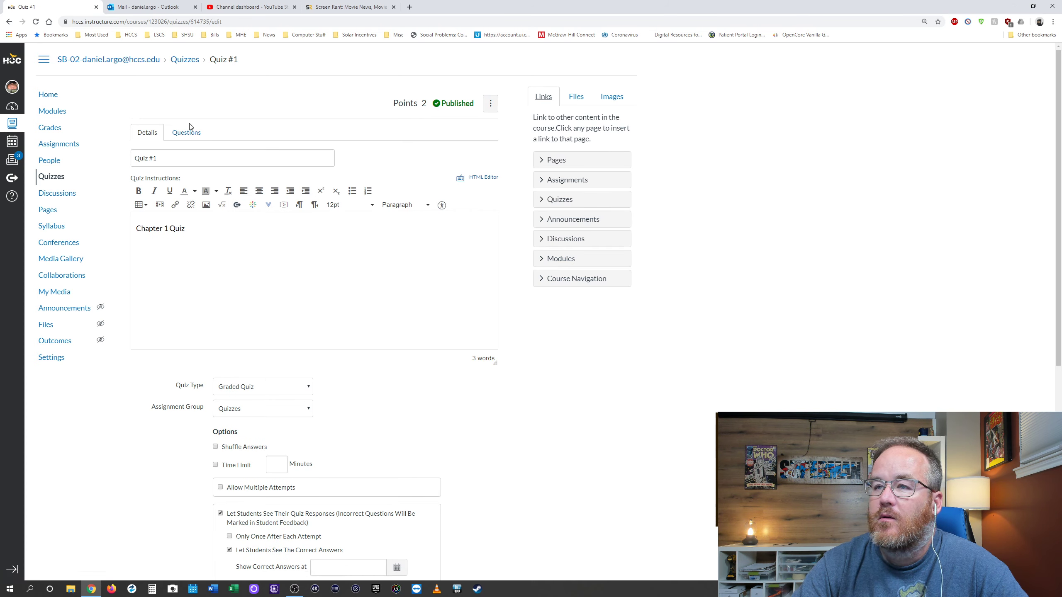
click(187, 133)
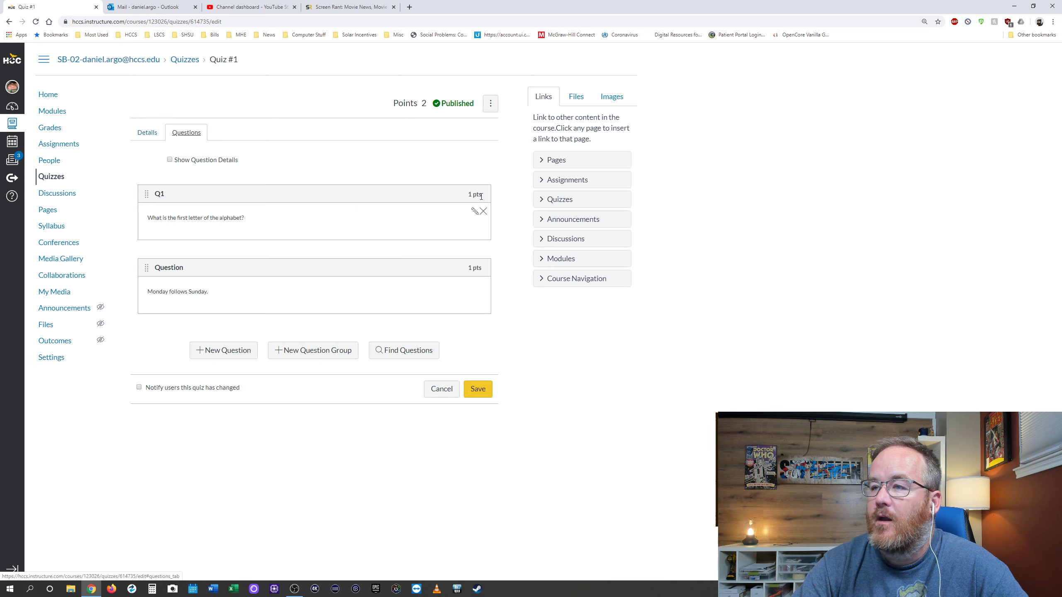
Set the points of the alphabet question Q1 to 10 and update the question.
click(475, 212)
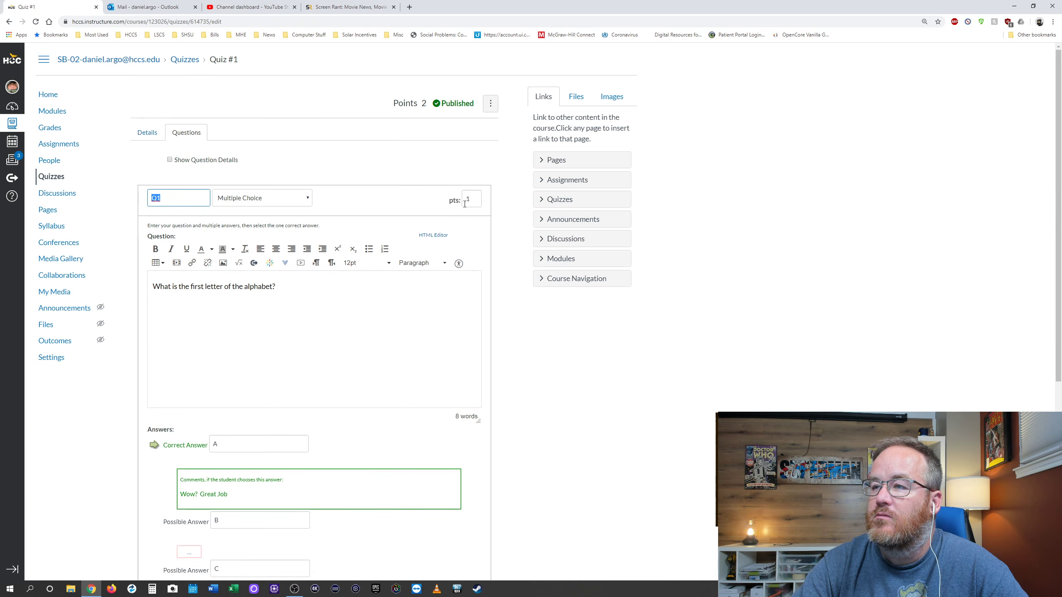
click(474, 199)
text(0)
scroll(485, 191, down, 7)
click(241, 434)
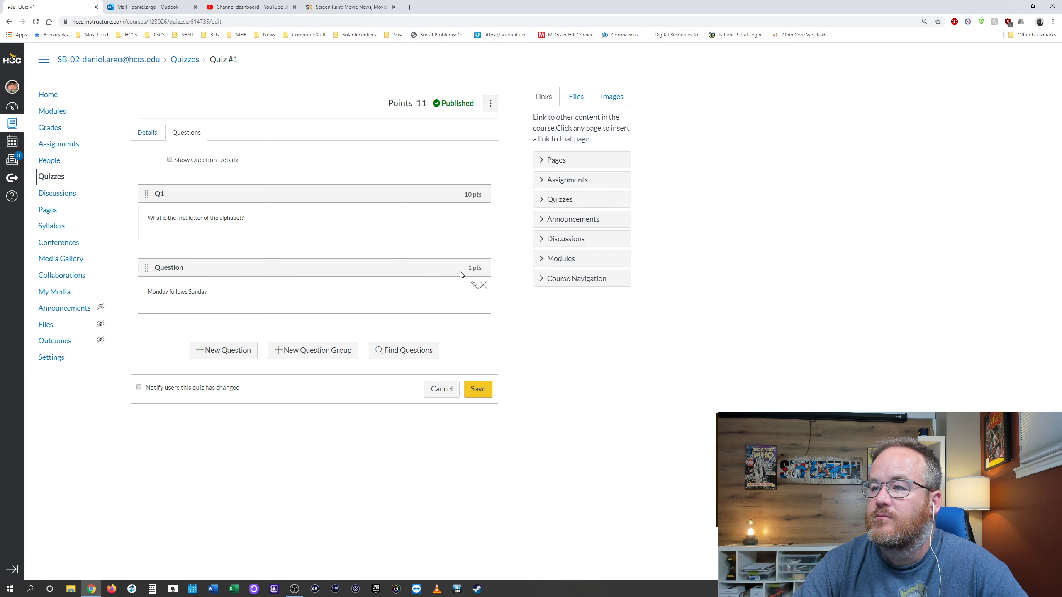
Set the points of the "Monday follows Sunday." question to 10, update it and save the quiz.
click(475, 286)
click(473, 272)
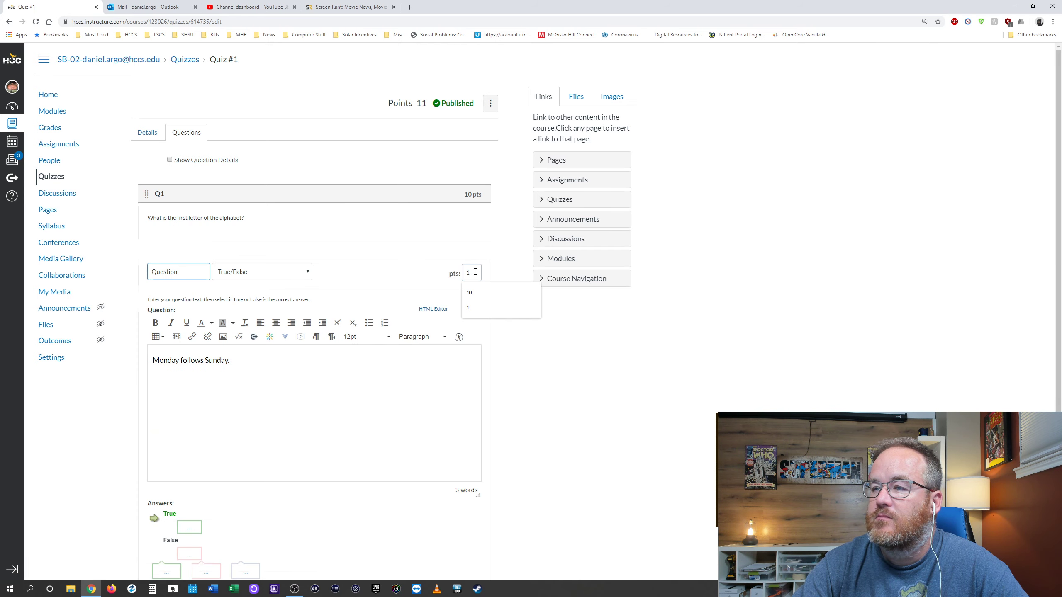
text(0)
scroll(520, 372, down, 3)
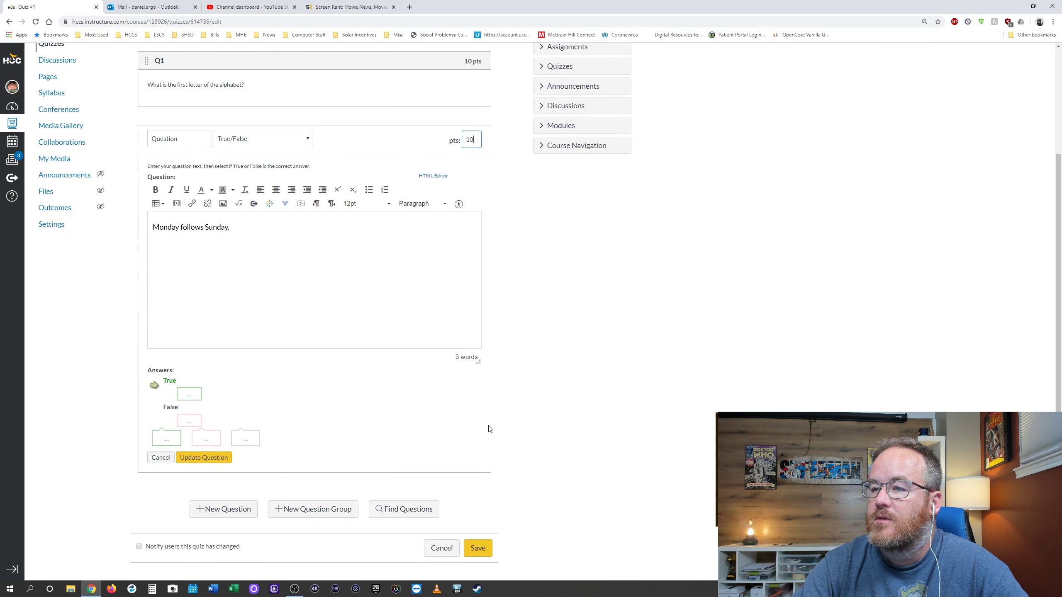
click(219, 458)
click(478, 398)
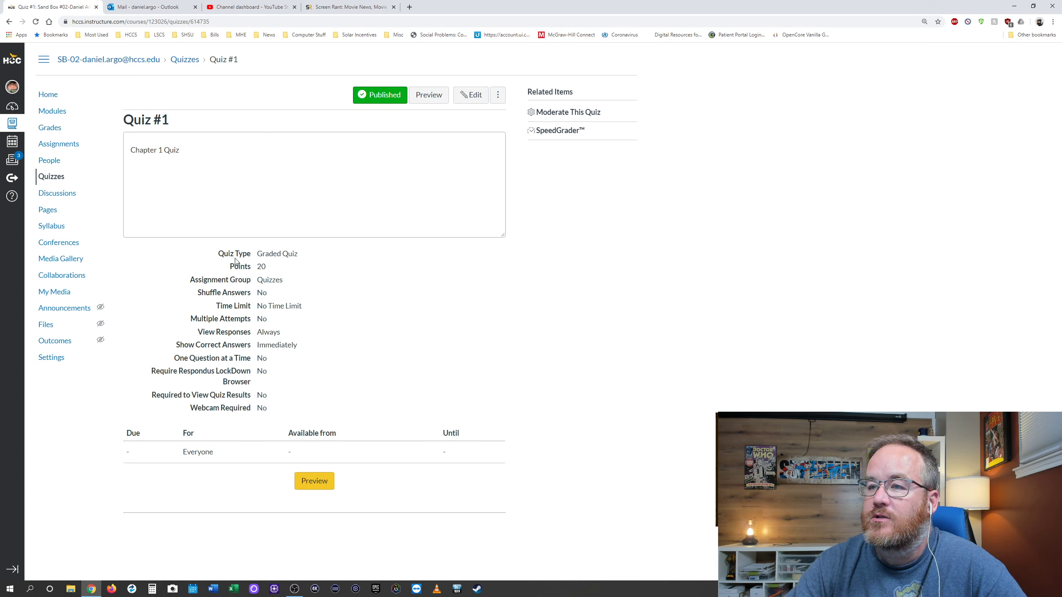
Reopen the quiz for editing to review its assignment group, options, restrictions, dates and questions, and save it.
click(477, 95)
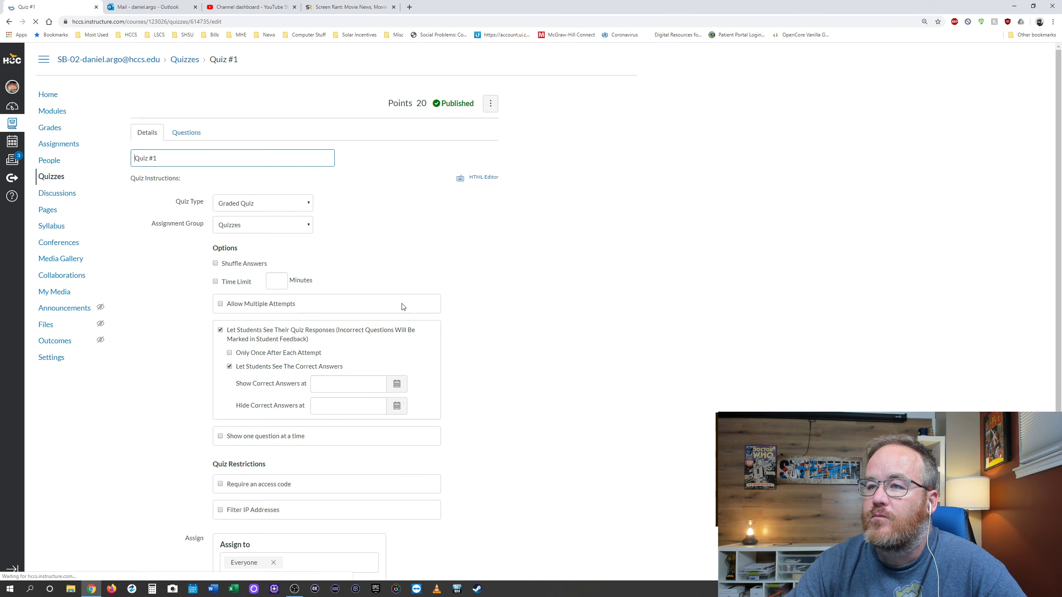
scroll(282, 434, down, 3)
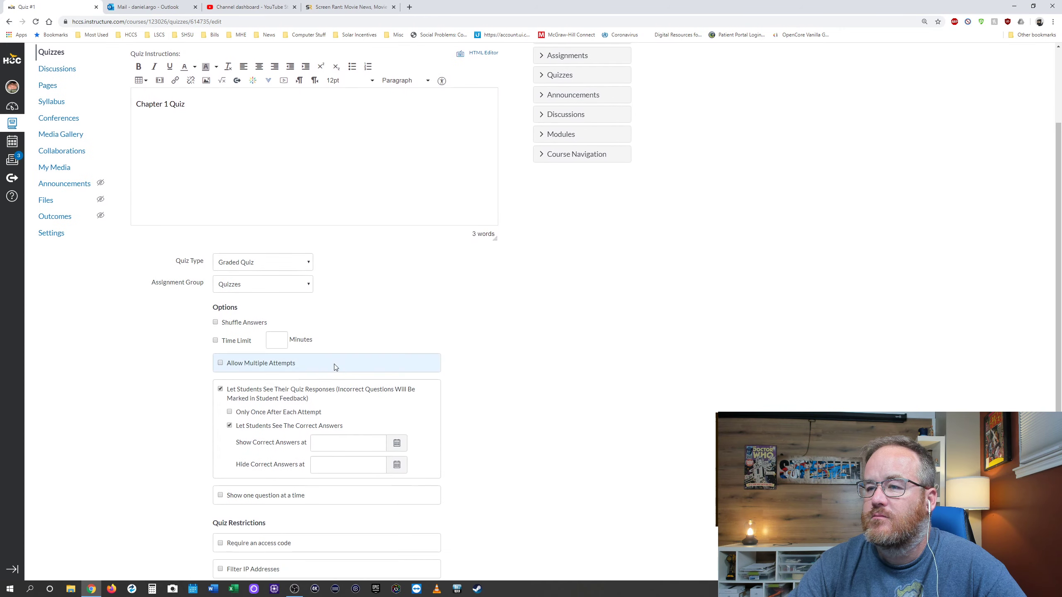
click(285, 286)
click(285, 287)
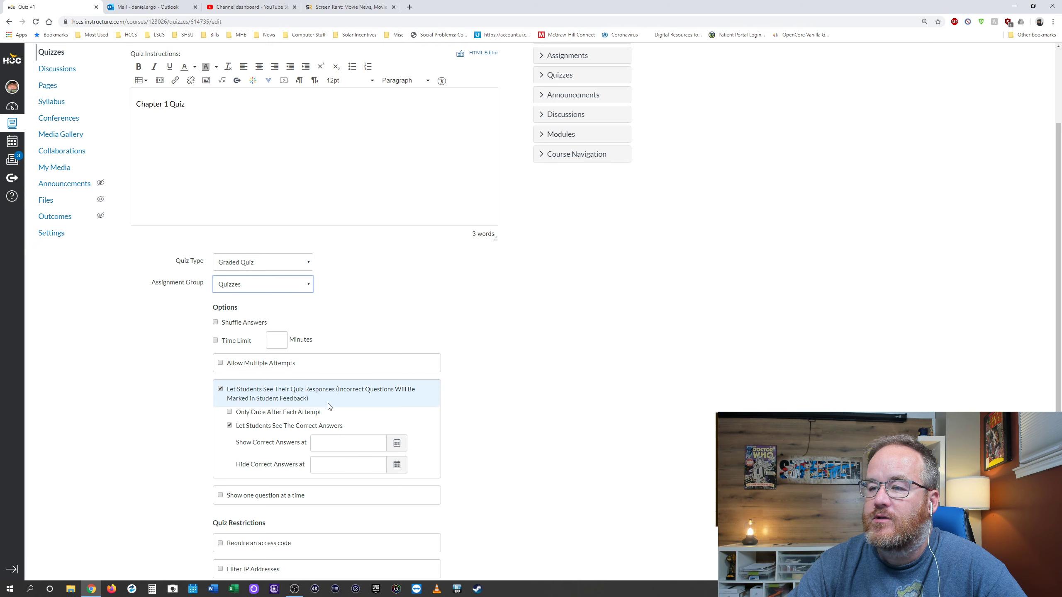
scroll(288, 402, down, 5)
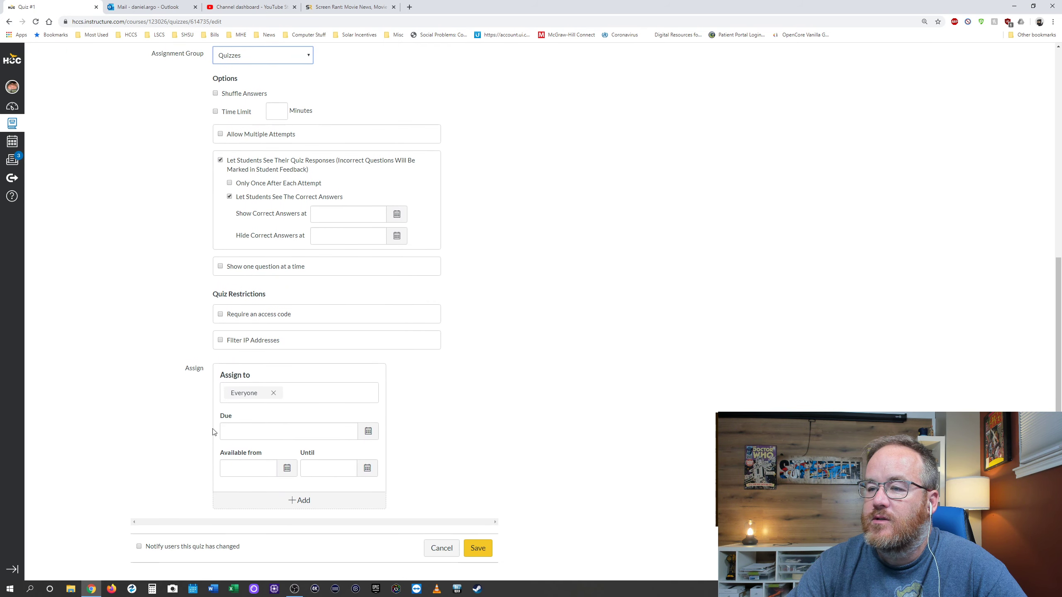
scroll(470, 458, up, 8)
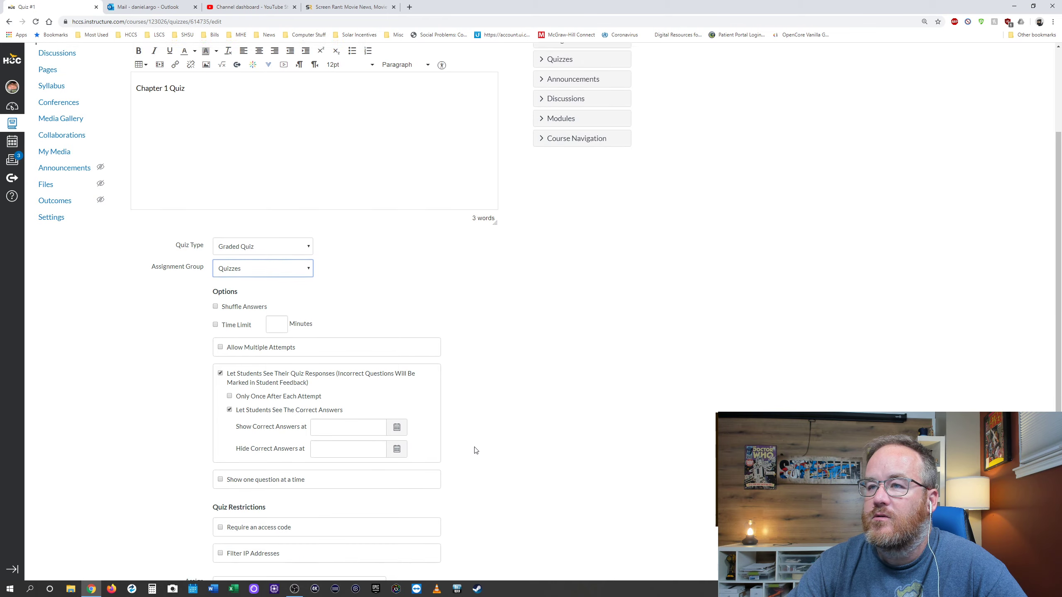
click(192, 134)
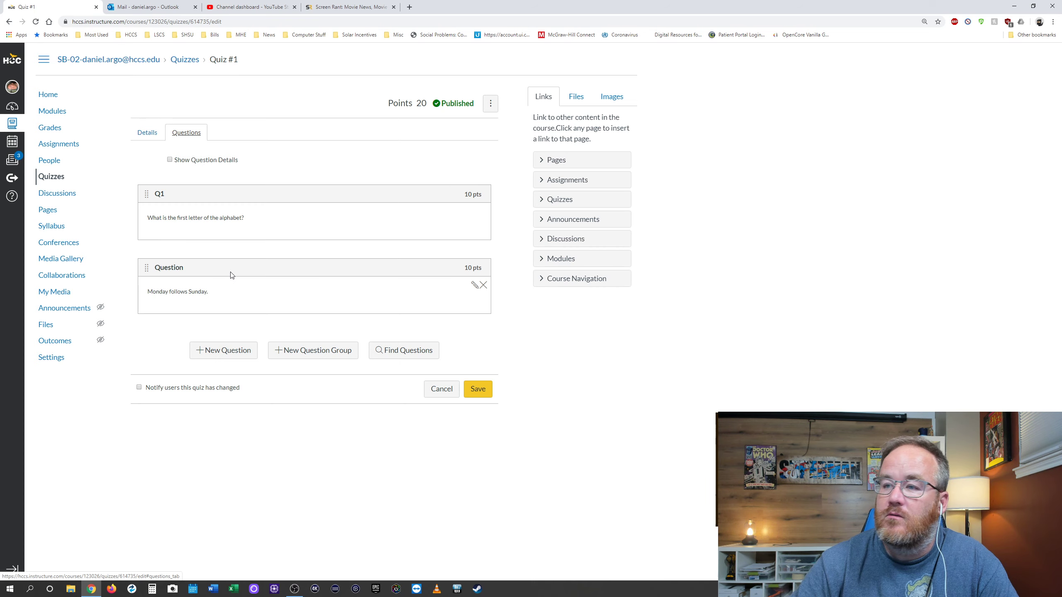
click(485, 390)
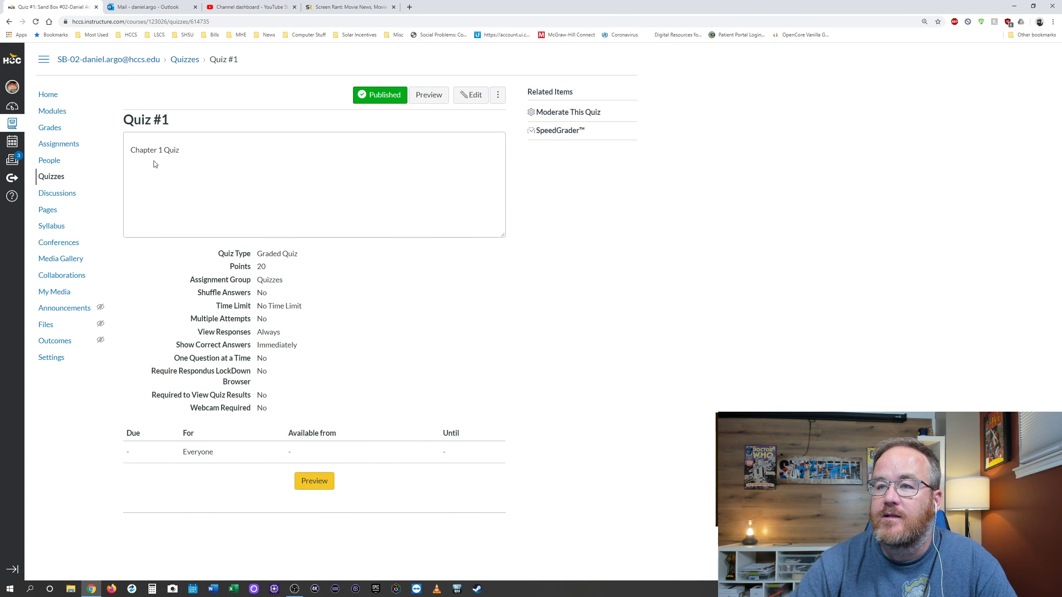
Check the Quiz #1 column in the course gradebook, and return to the course's Modules page.
click(49, 128)
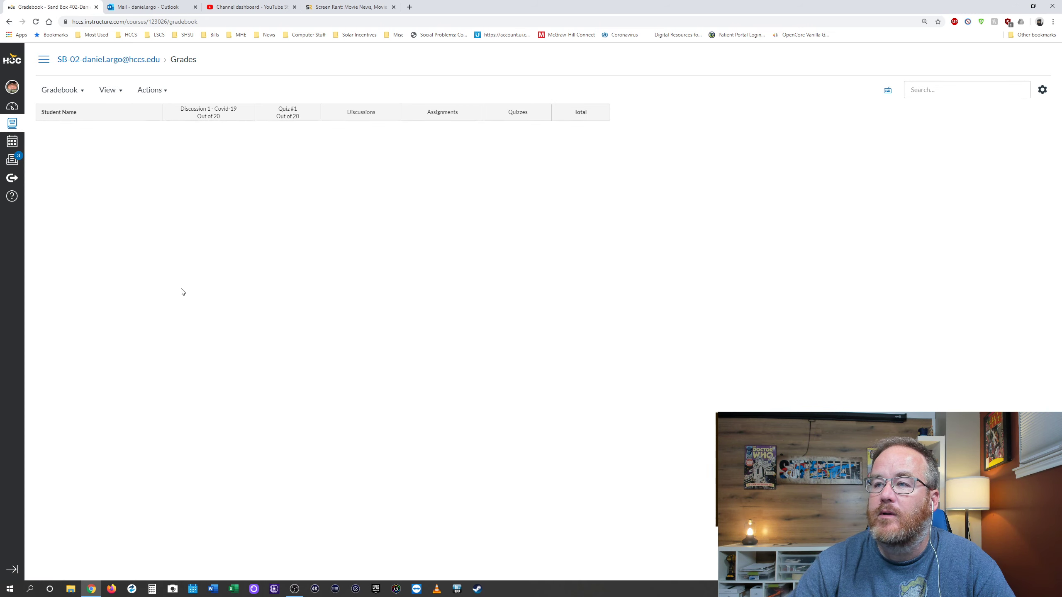
click(103, 62)
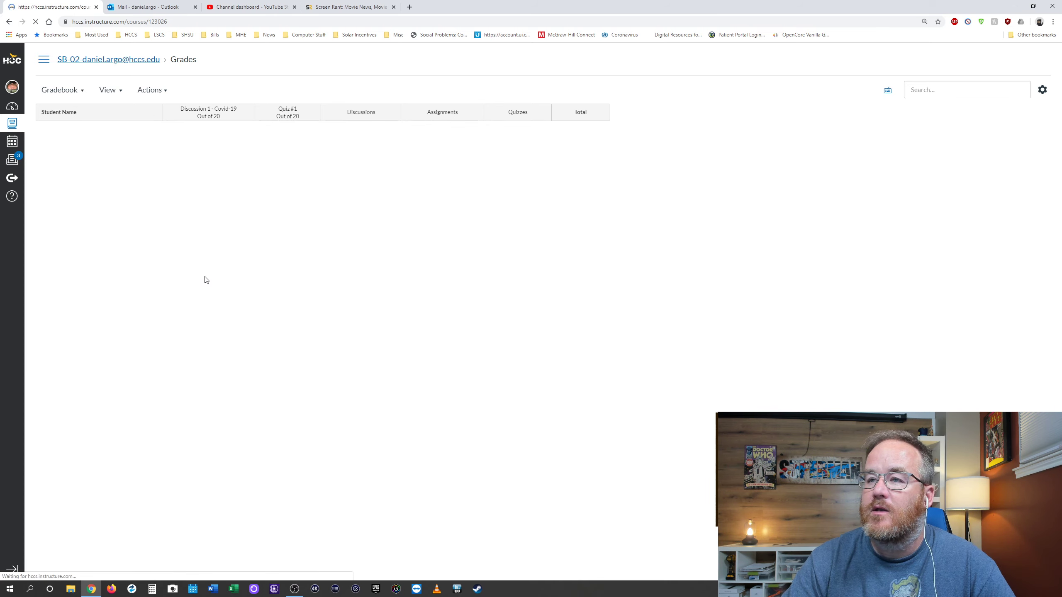
click(50, 111)
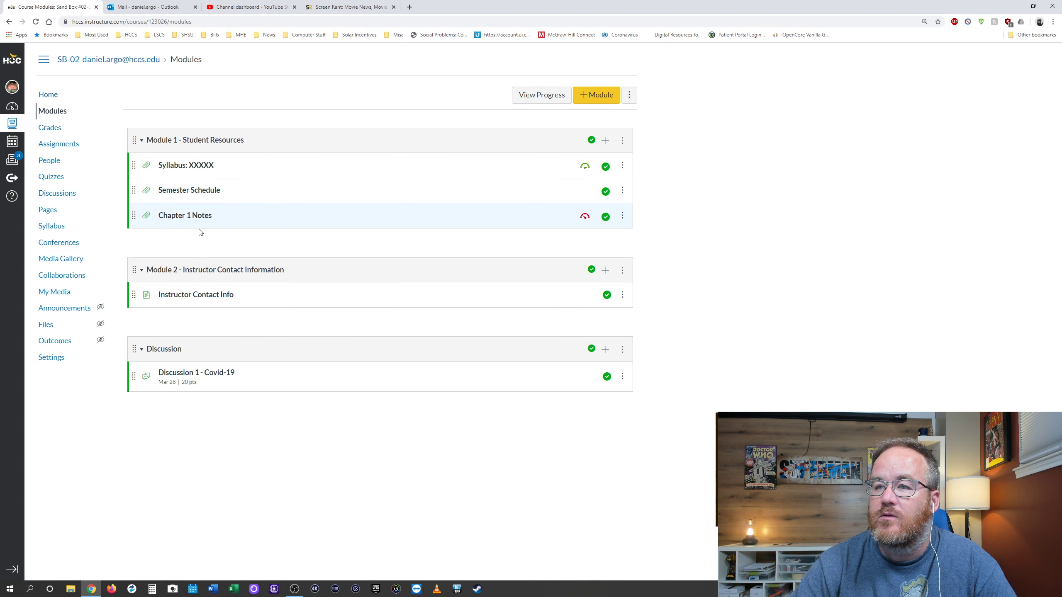
Check Quiz #1 on the Quizzes page, then add that existing quiz to Module 1 - Student Resources without indentation.
click(51, 176)
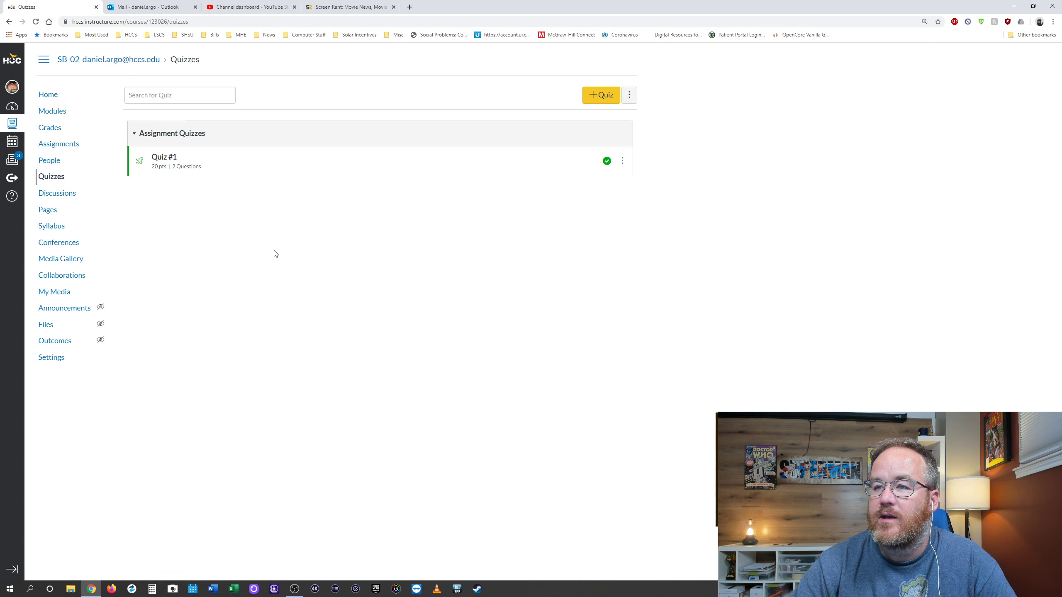
click(53, 111)
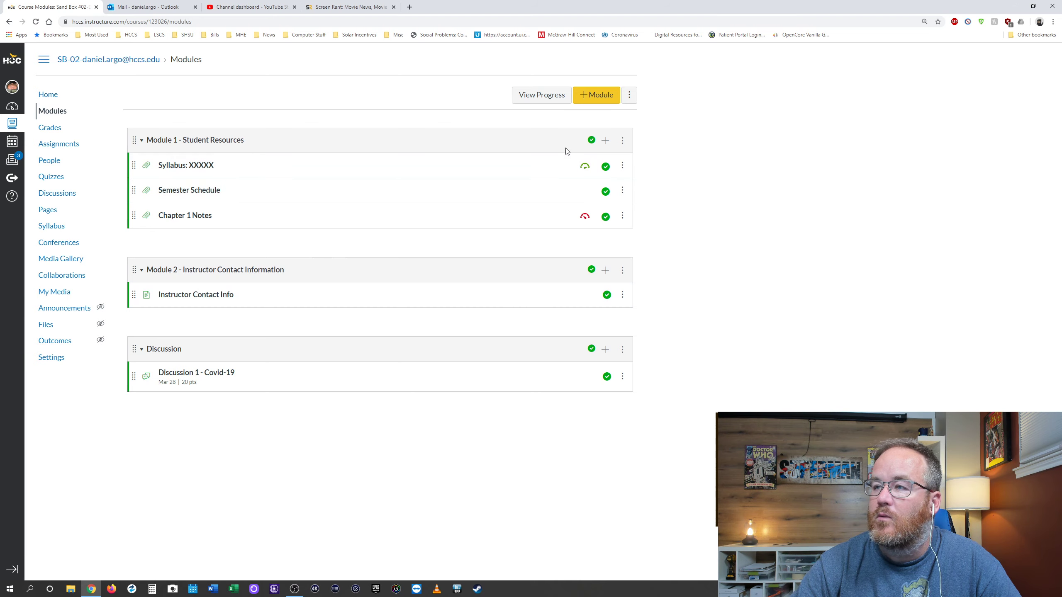
click(605, 141)
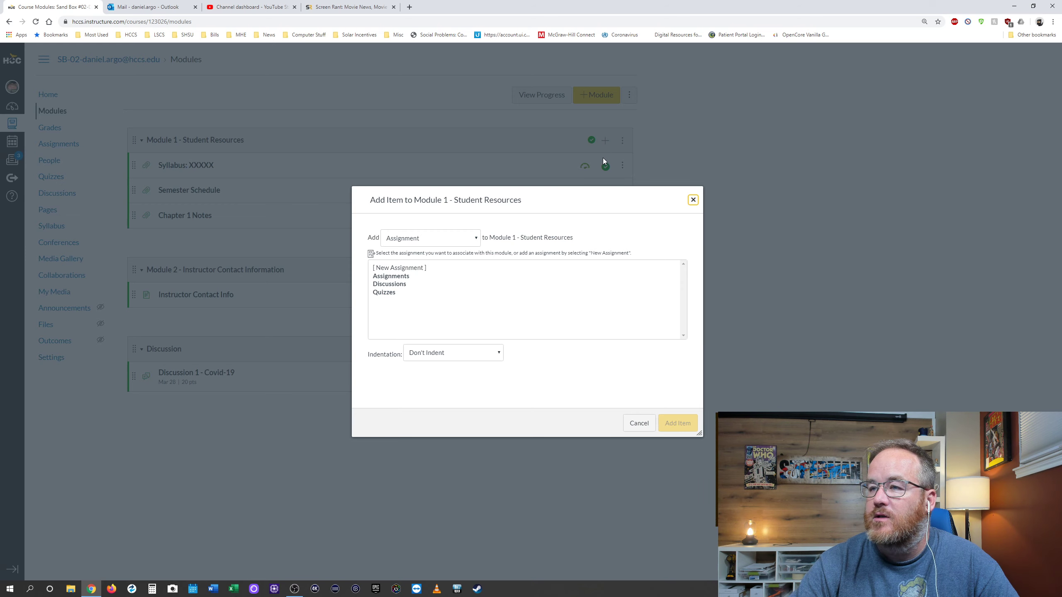
click(423, 238)
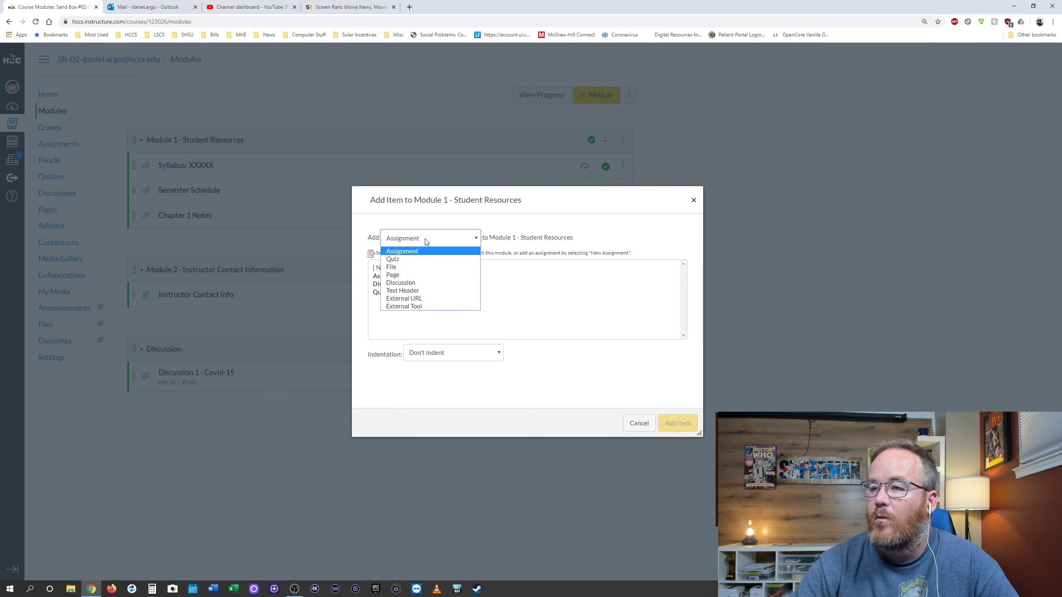
click(393, 259)
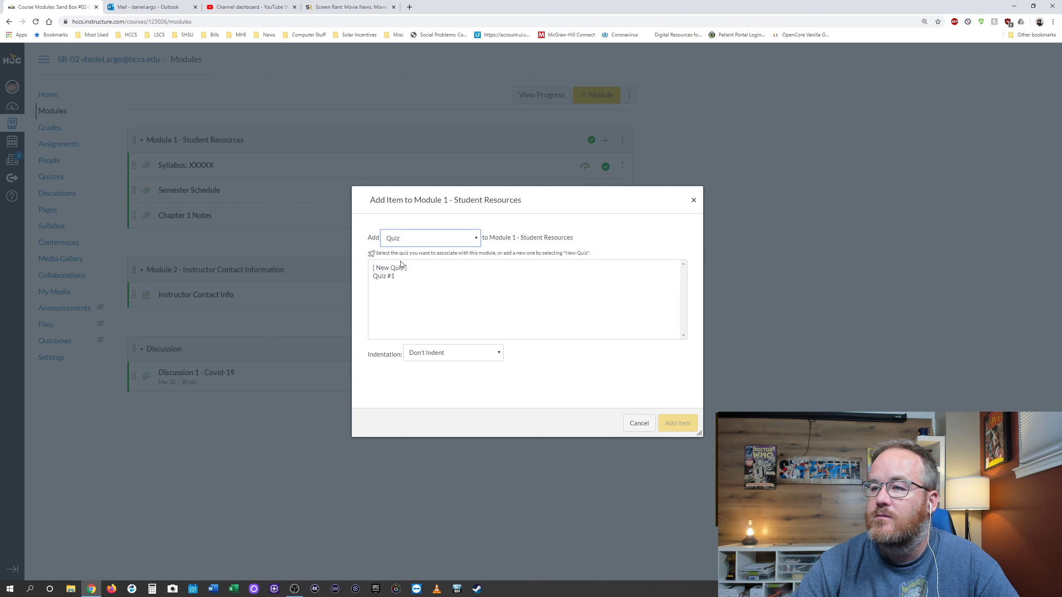
click(380, 277)
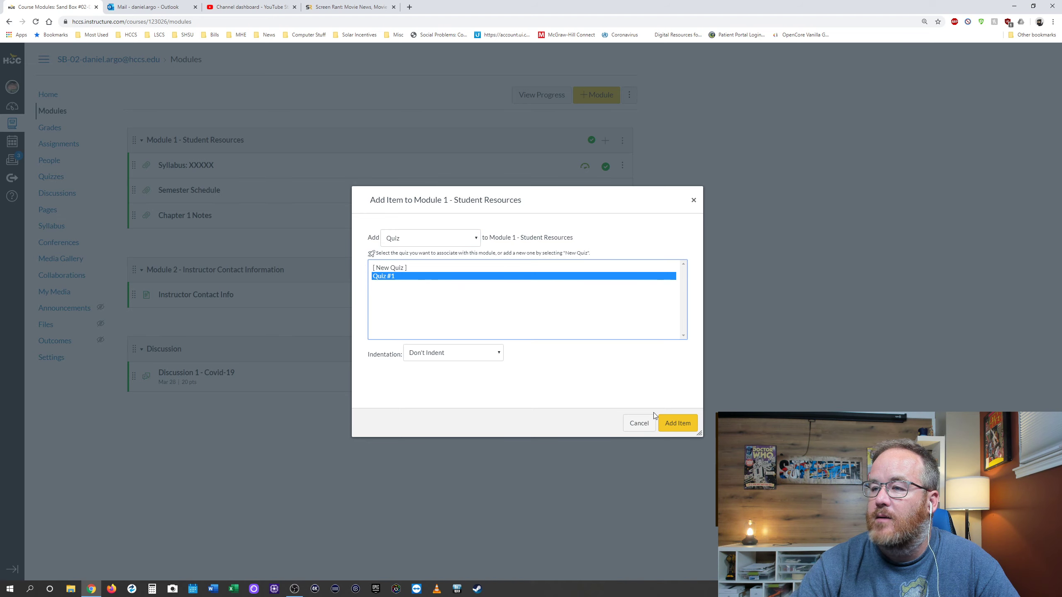
click(677, 423)
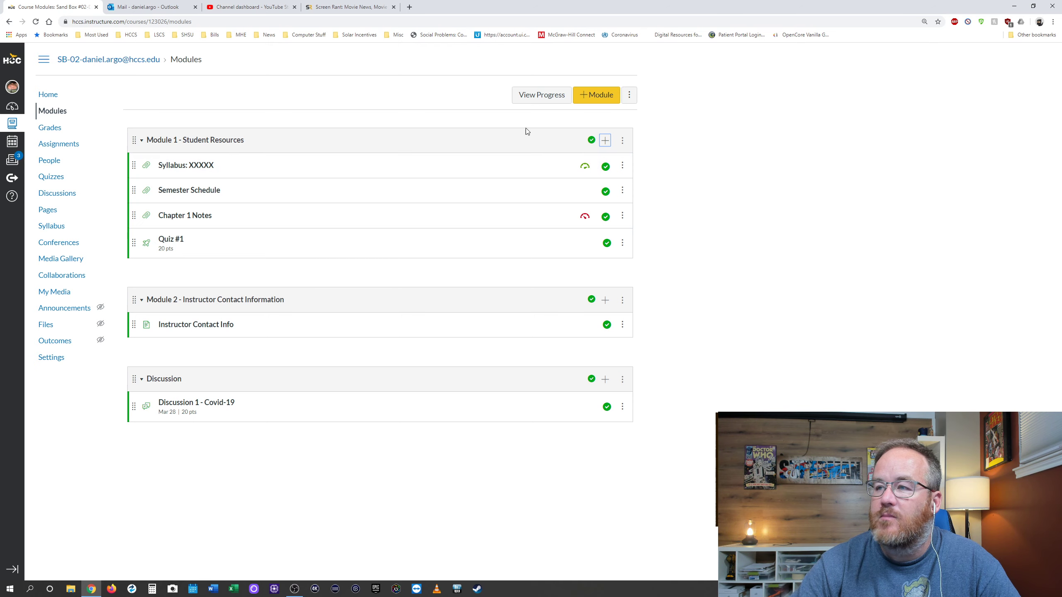
Lock Module 1 - Student Resources until April 1, 2020, and let students continue in the course without re-locking modules.
click(622, 140)
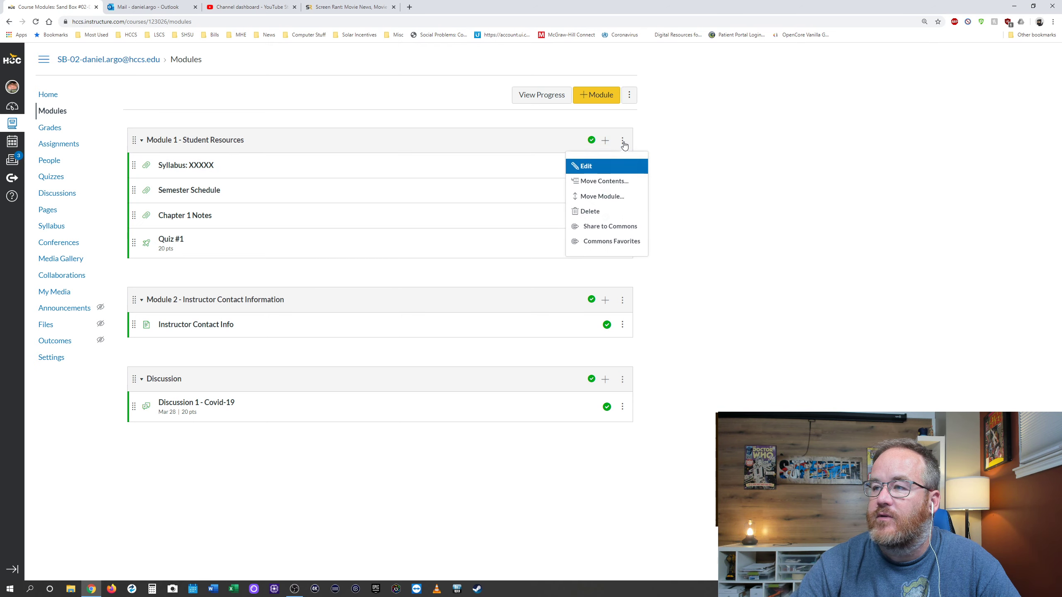
click(600, 173)
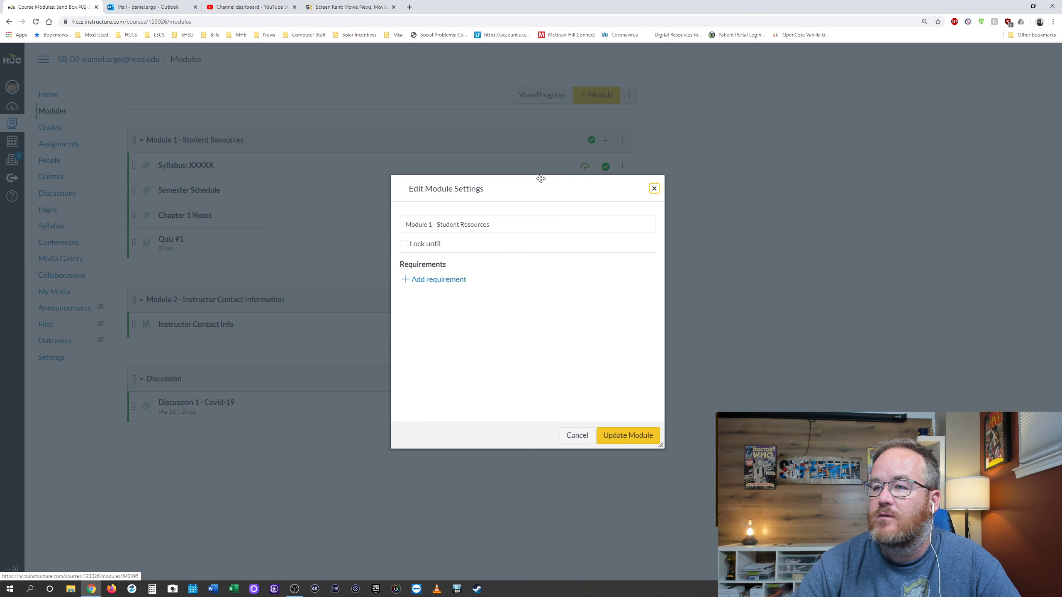
click(404, 246)
click(512, 261)
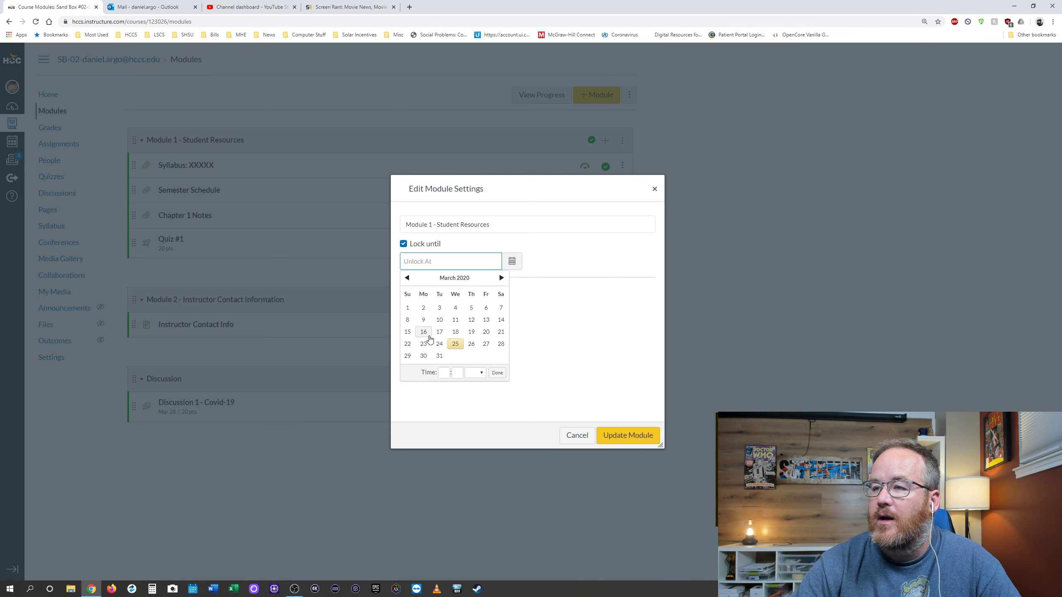
click(501, 278)
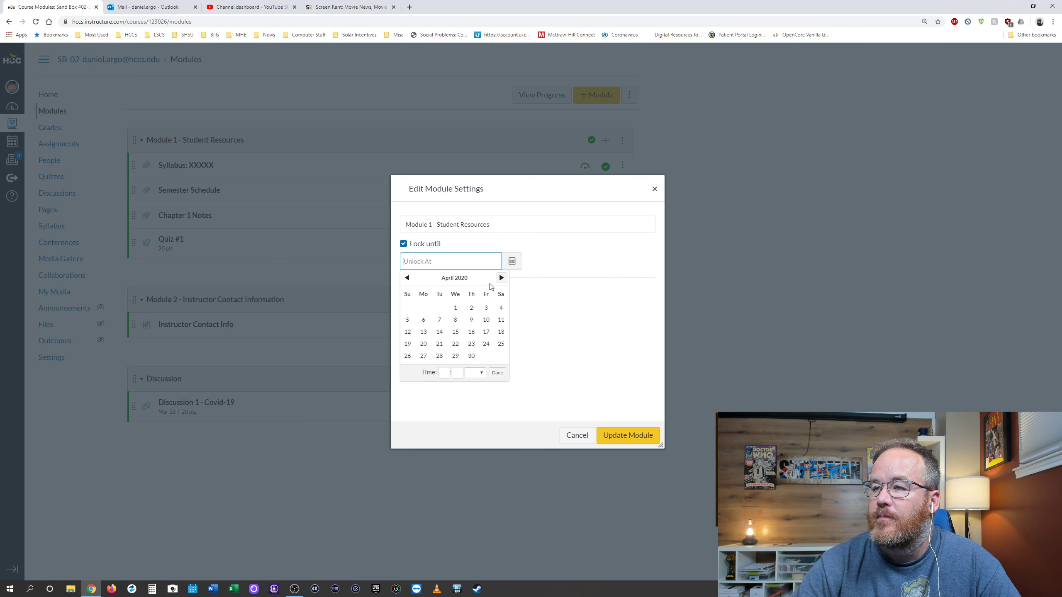
click(457, 309)
click(623, 435)
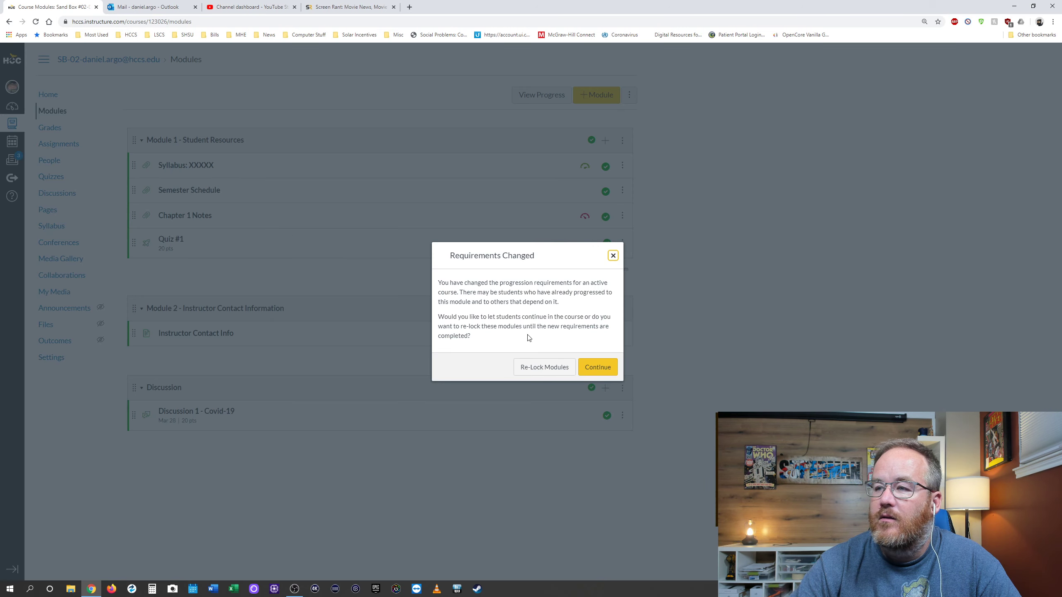
click(606, 369)
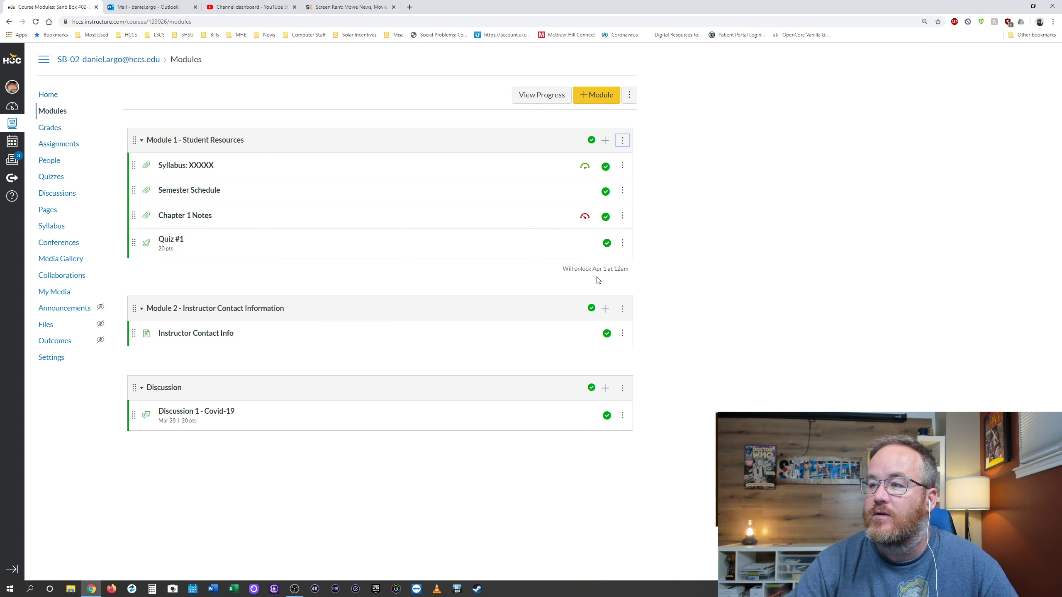
Remove the lock date from Module 1 - Student Resources and update the module.
click(622, 143)
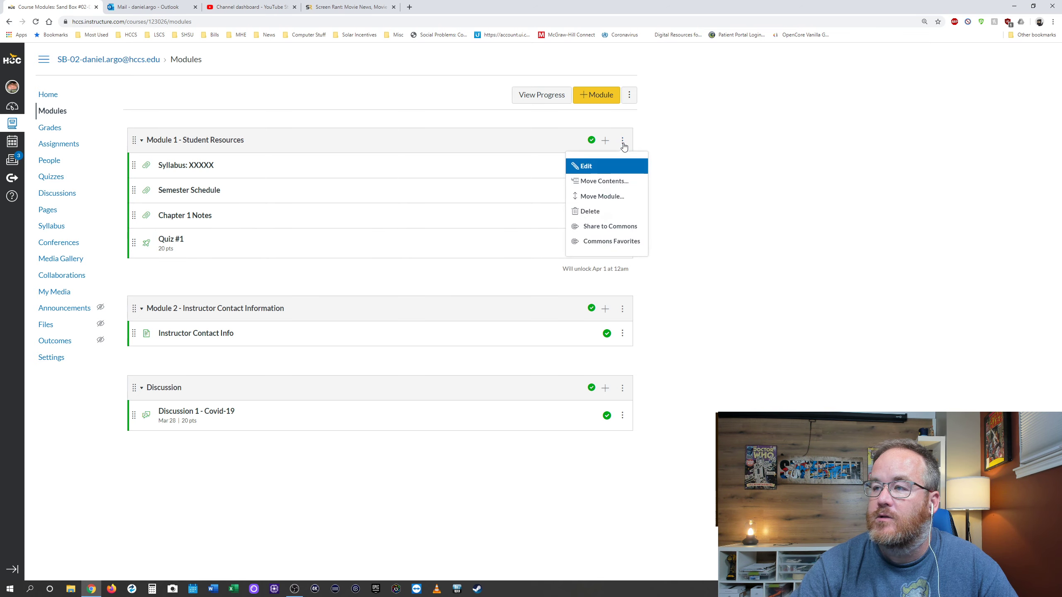
click(598, 167)
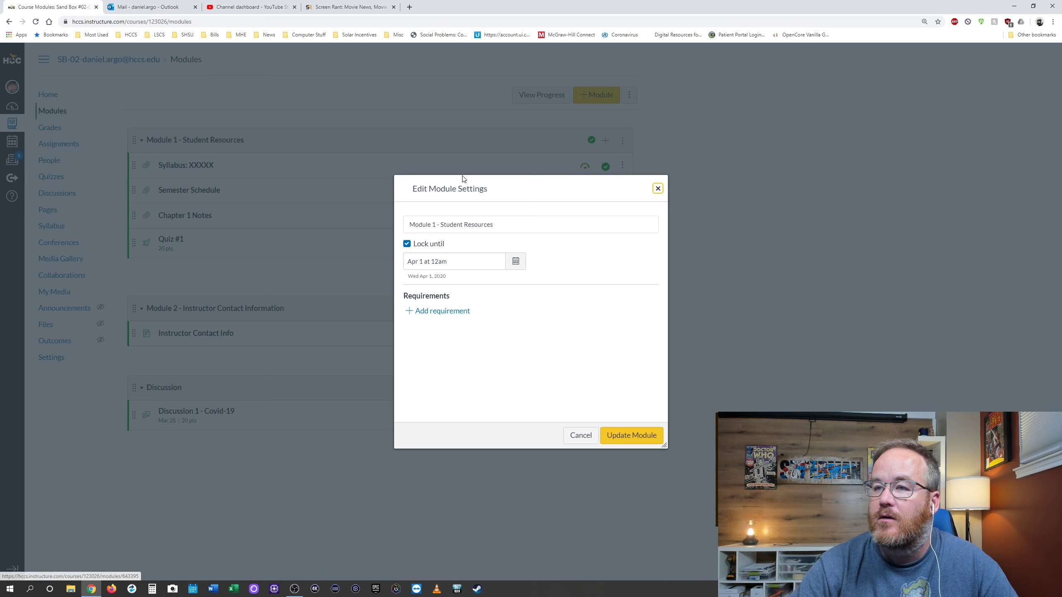
click(407, 246)
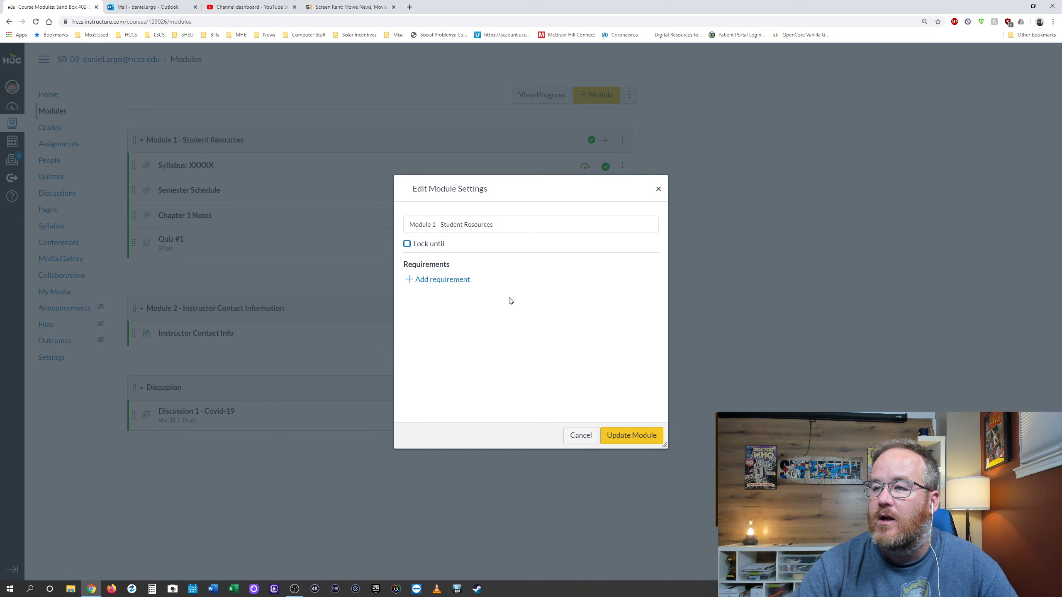
click(643, 439)
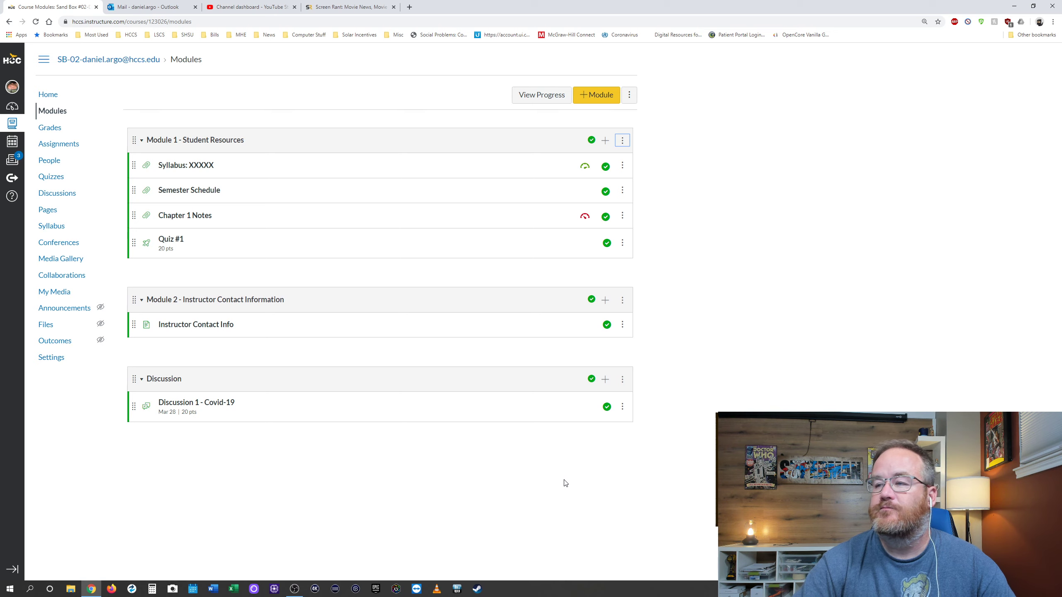